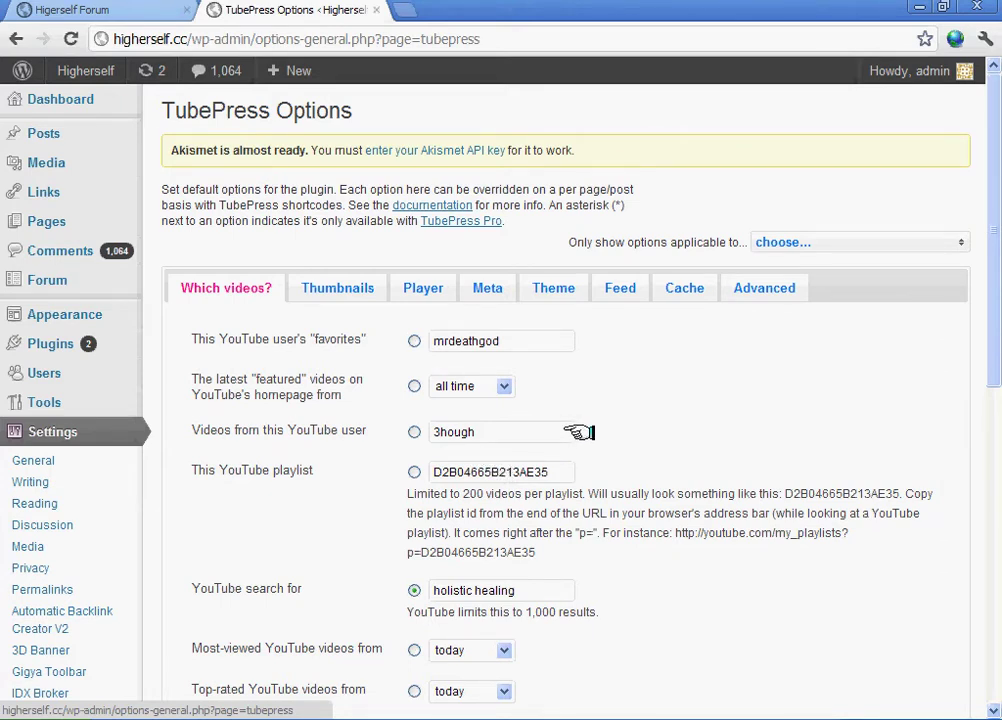
- Look over the TubePress video source options, and open the Holistic Methods of Healing page for editing
scroll(580, 432, down, 3)
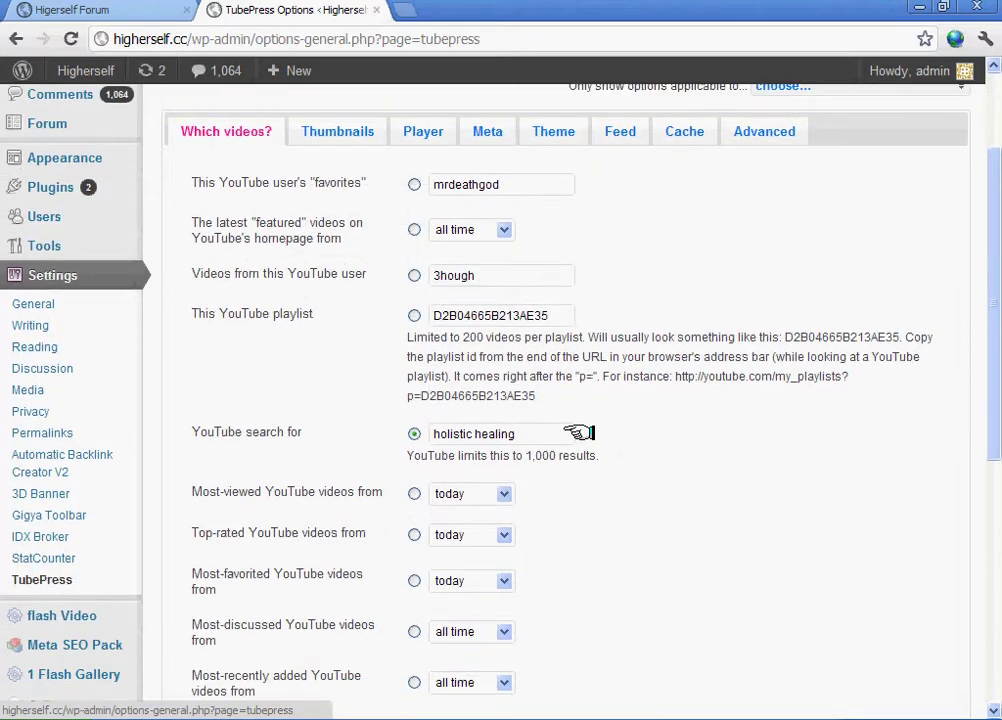
scroll(580, 432, down, 5)
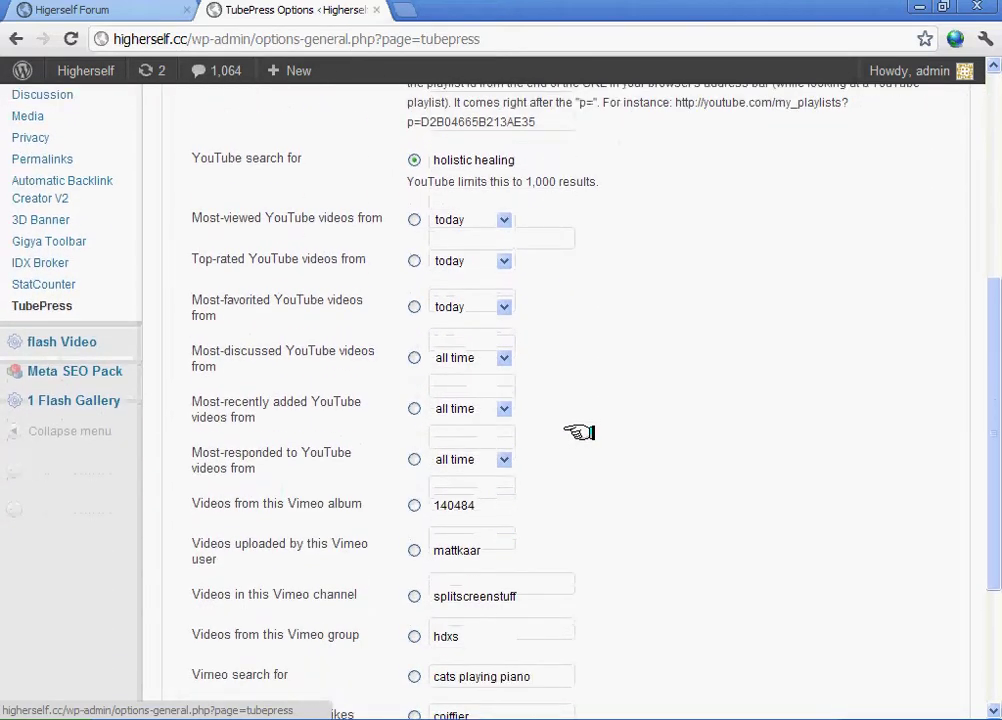
scroll(580, 432, up, 8)
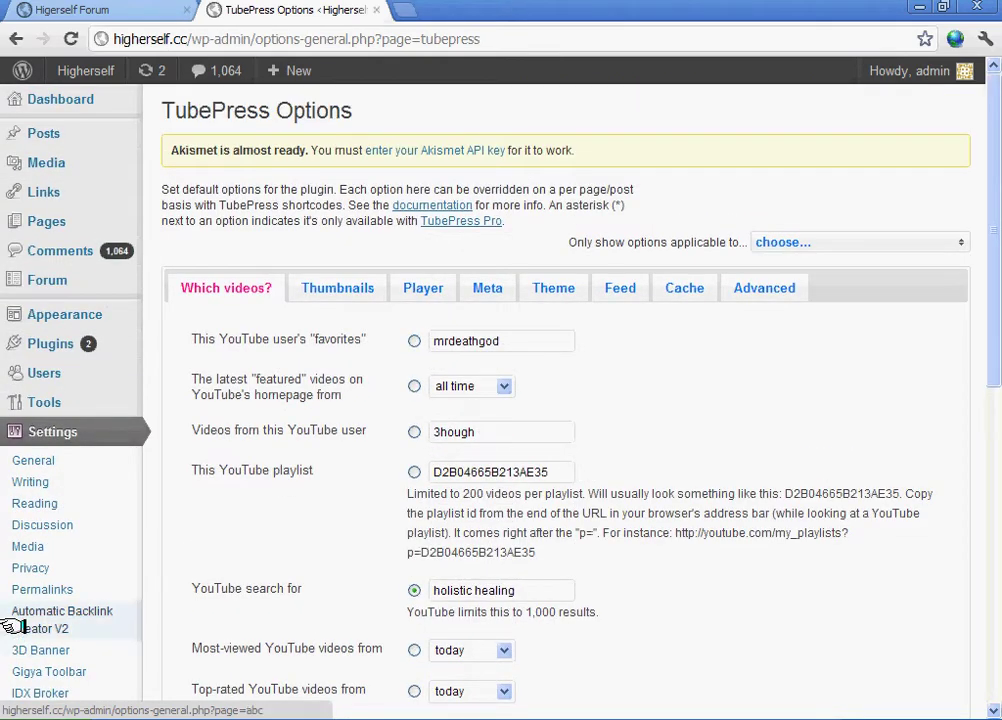
mouse_move(90, 220)
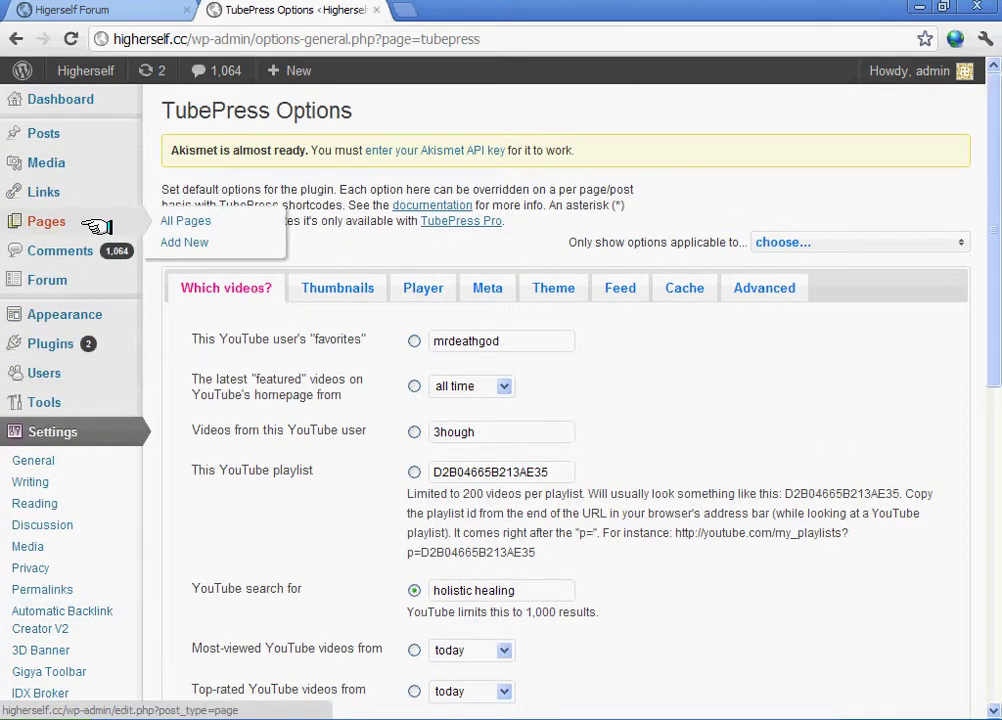
click(190, 221)
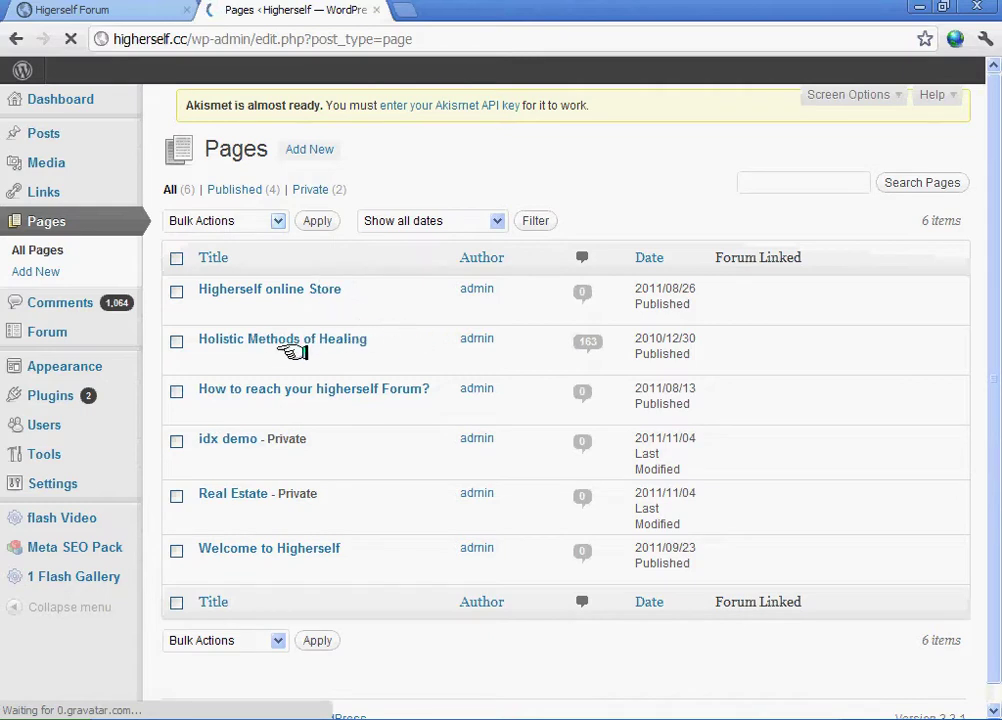
mouse_move(286, 358)
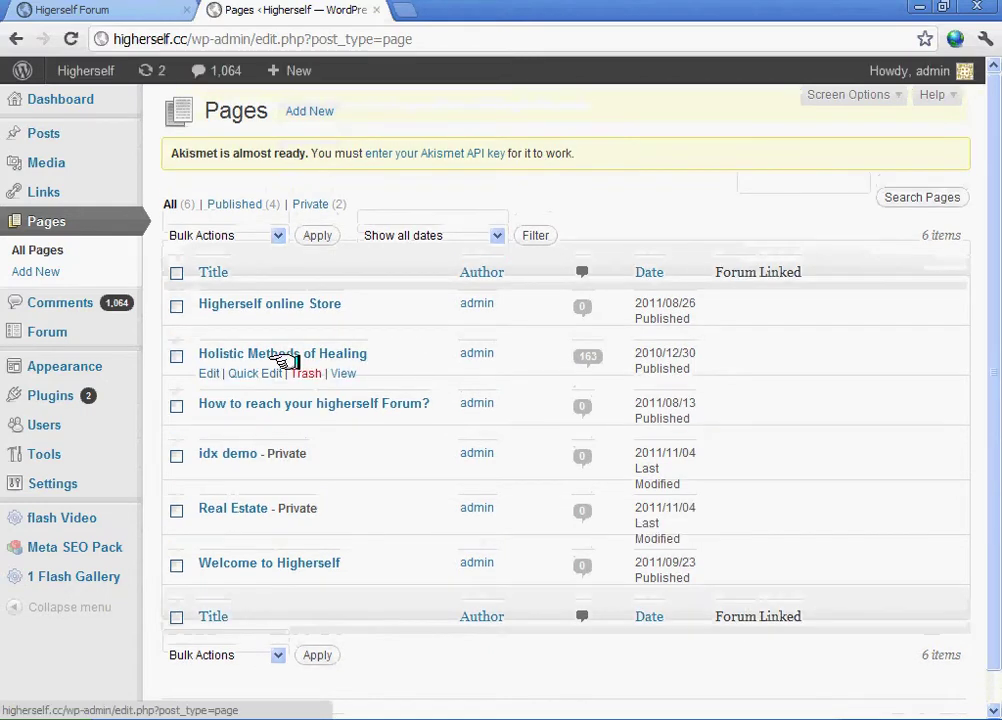
click(210, 373)
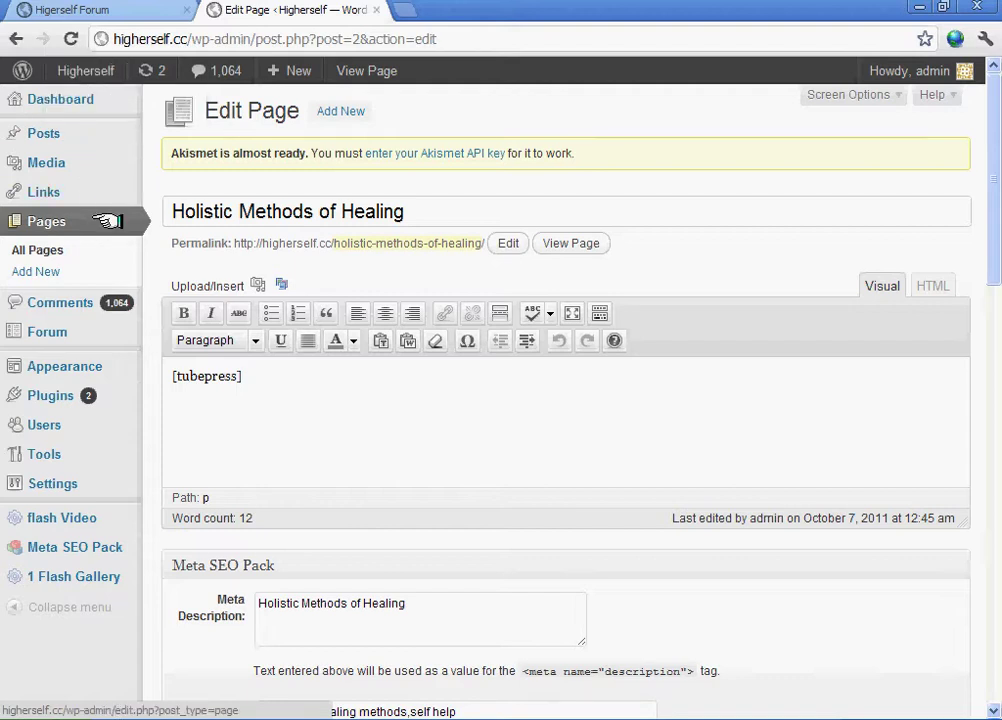
- Visit the live site and examine the video player and thumbnail gallery on the Holistic Methods of Healing page
mouse_move(105, 73)
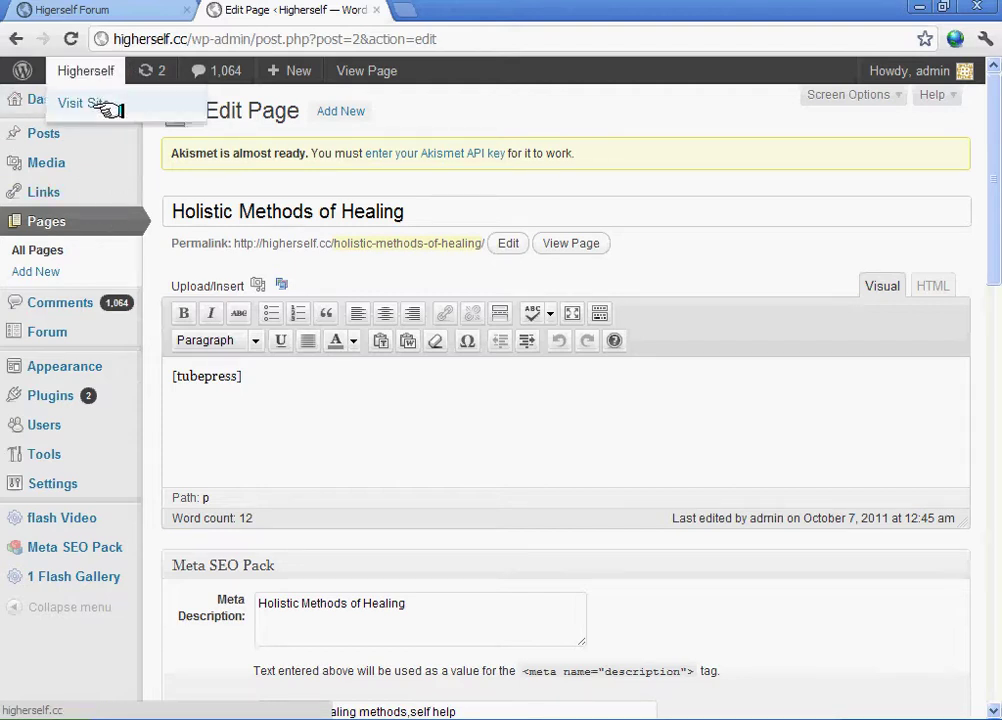
click(106, 103)
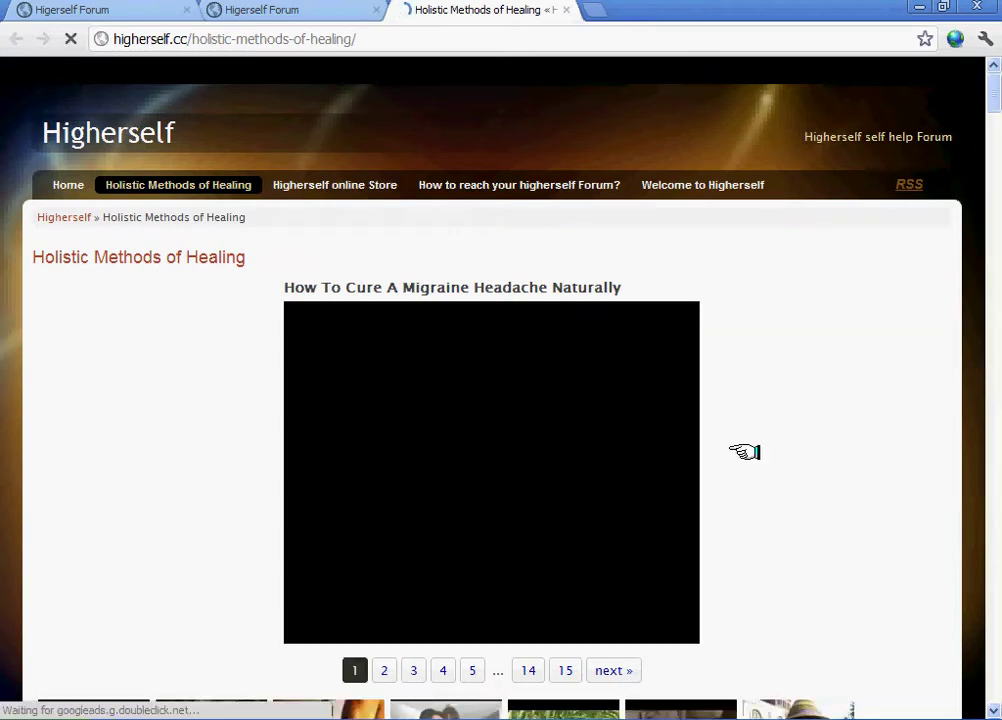
scroll(447, 557, down, 3)
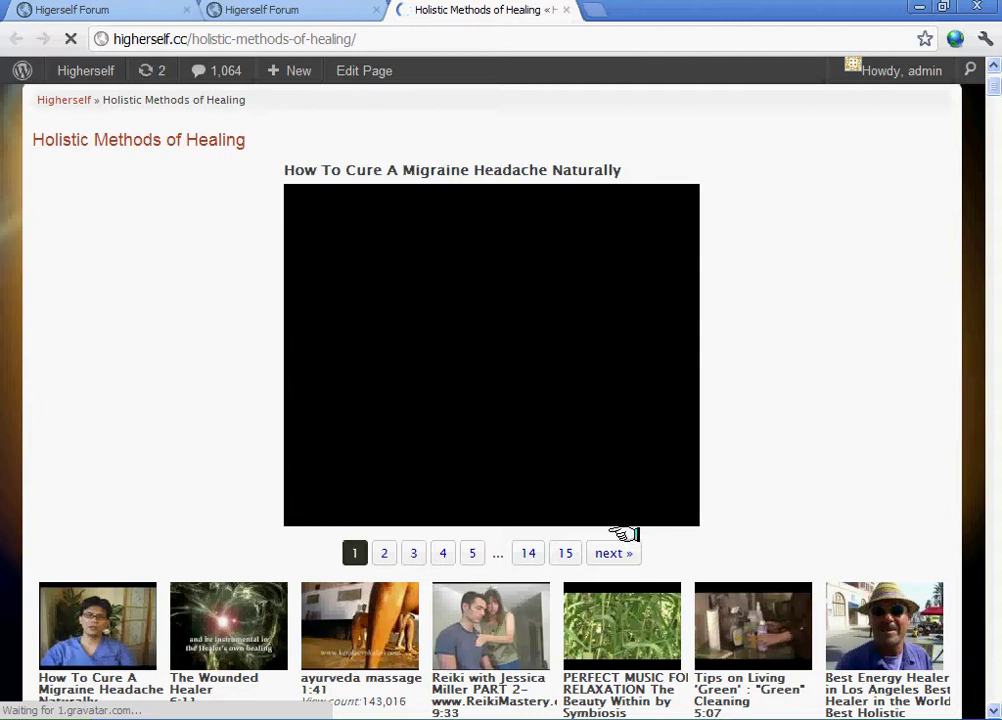
scroll(624, 535, down, 2)
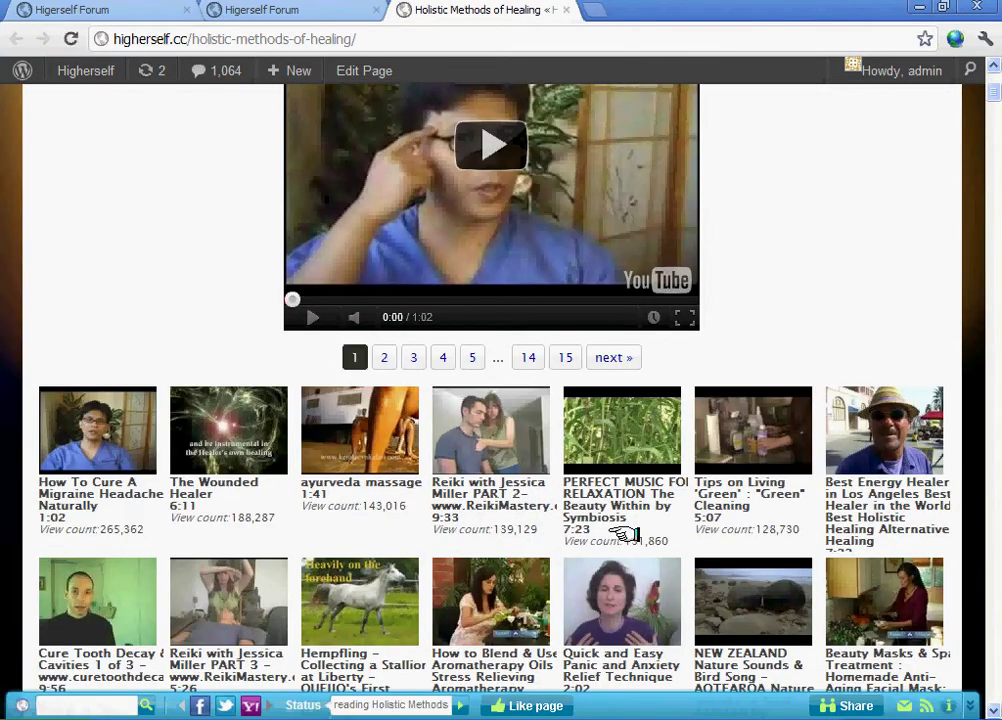
scroll(624, 535, down, 4)
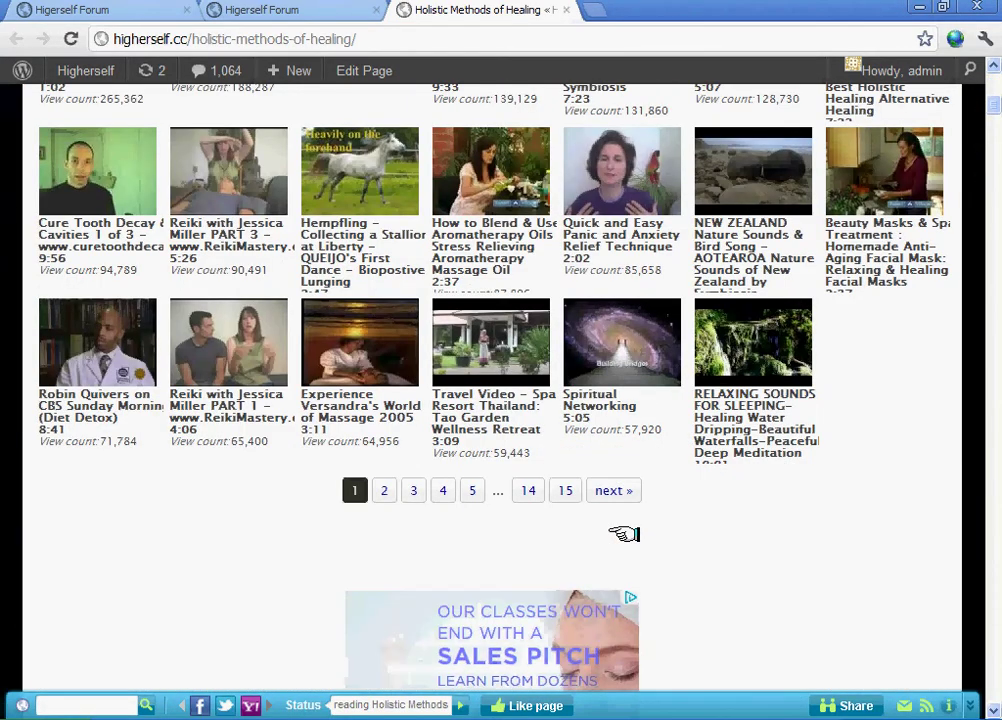
scroll(624, 535, up, 7)
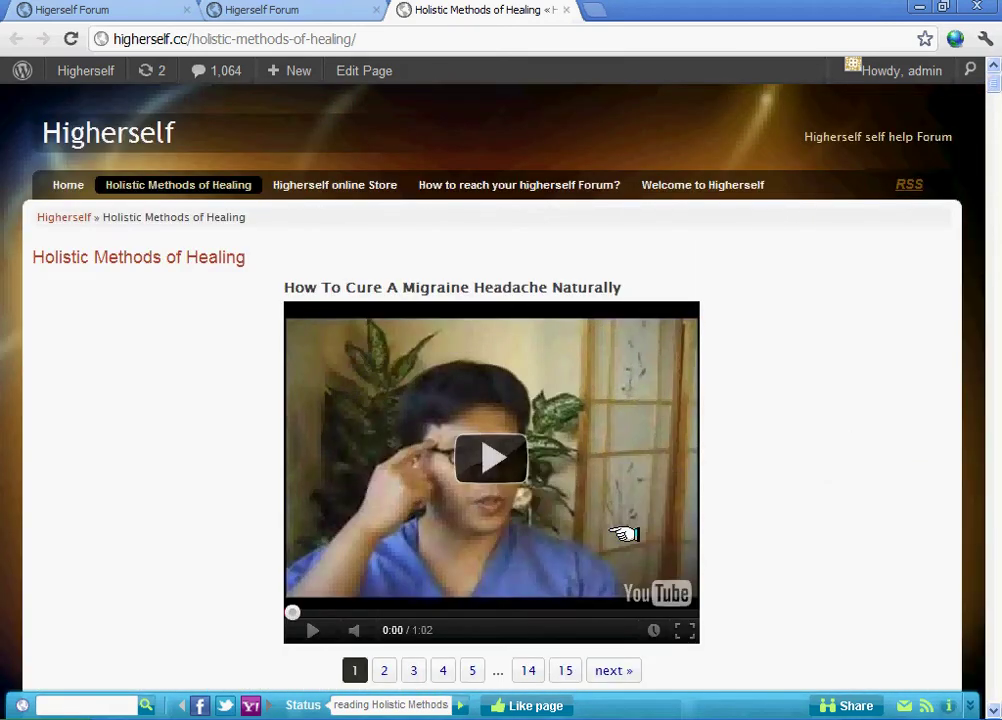
scroll(624, 535, down, 2)
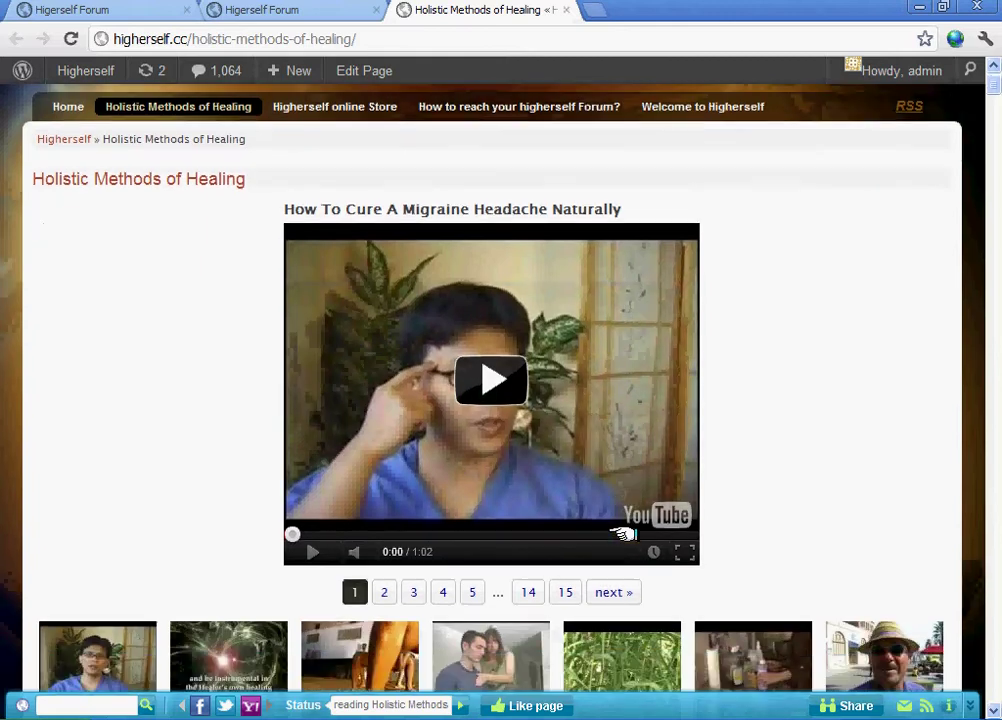
scroll(624, 535, down, 5)
scroll(624, 535, down, 6)
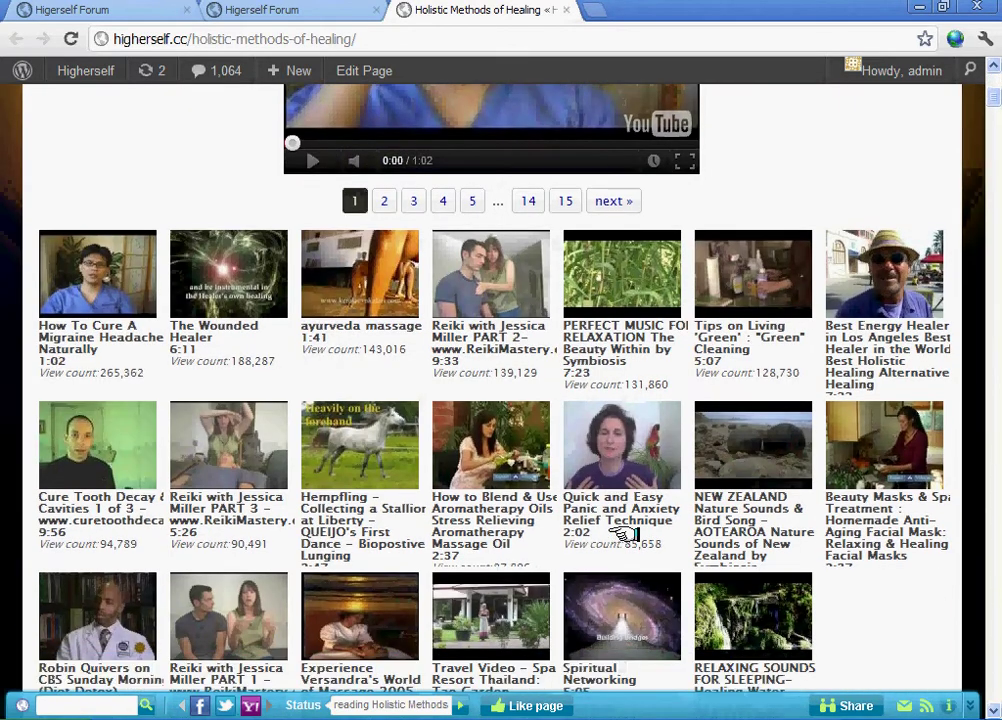
scroll(624, 535, up, 4)
scroll(624, 535, up, 5)
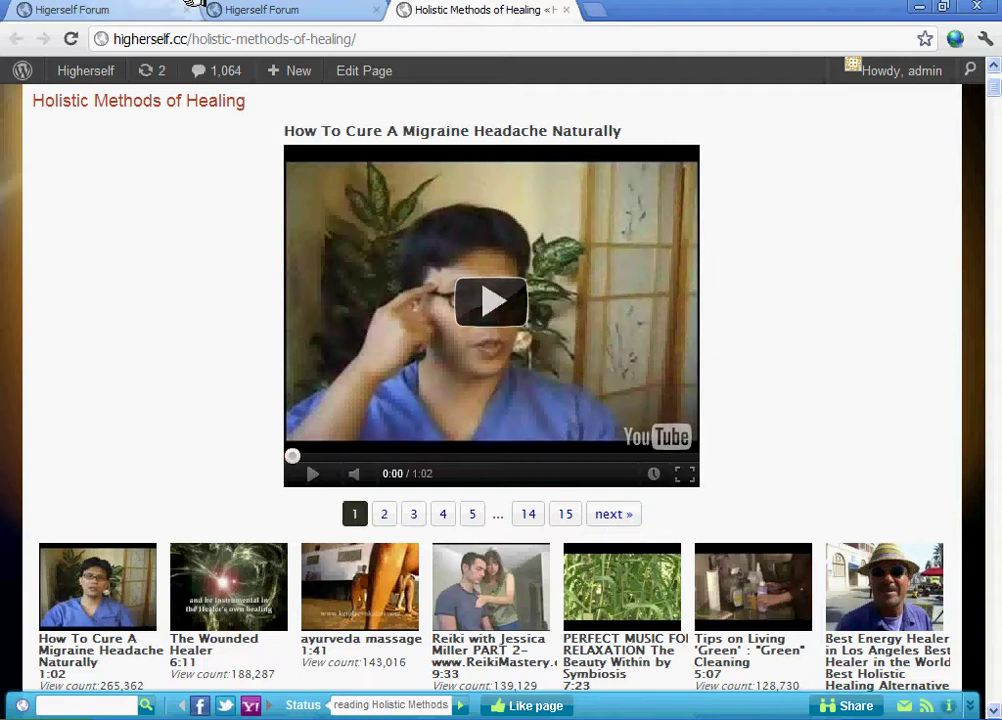
- Return to the dashboard's plugin installer and search for plugins with the term "tubpress"
mouse_move(112, 74)
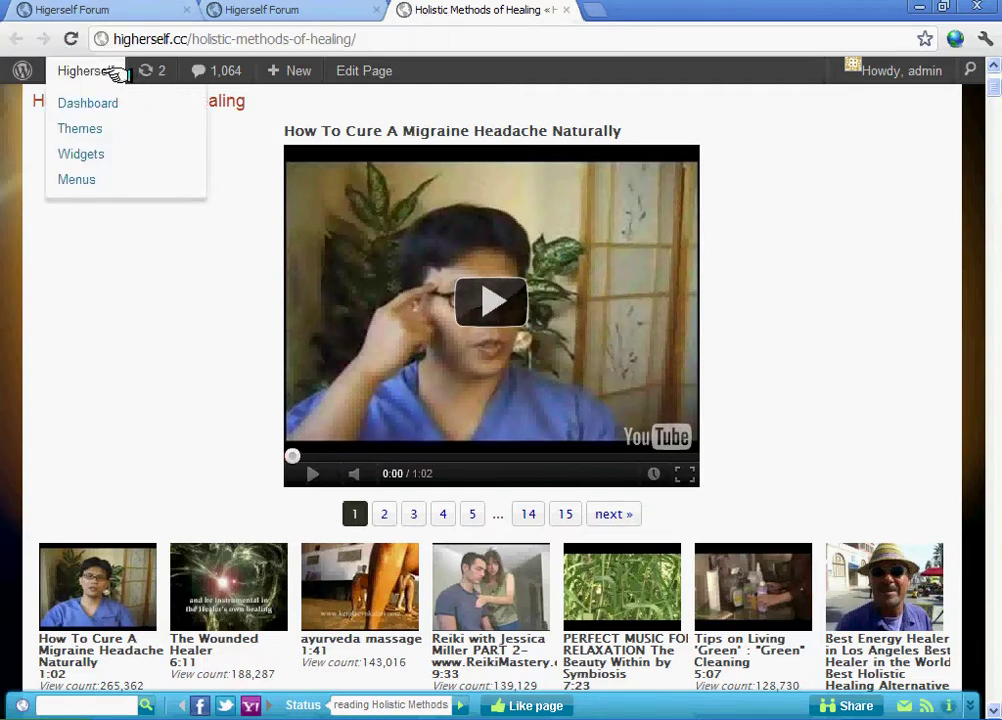
click(116, 104)
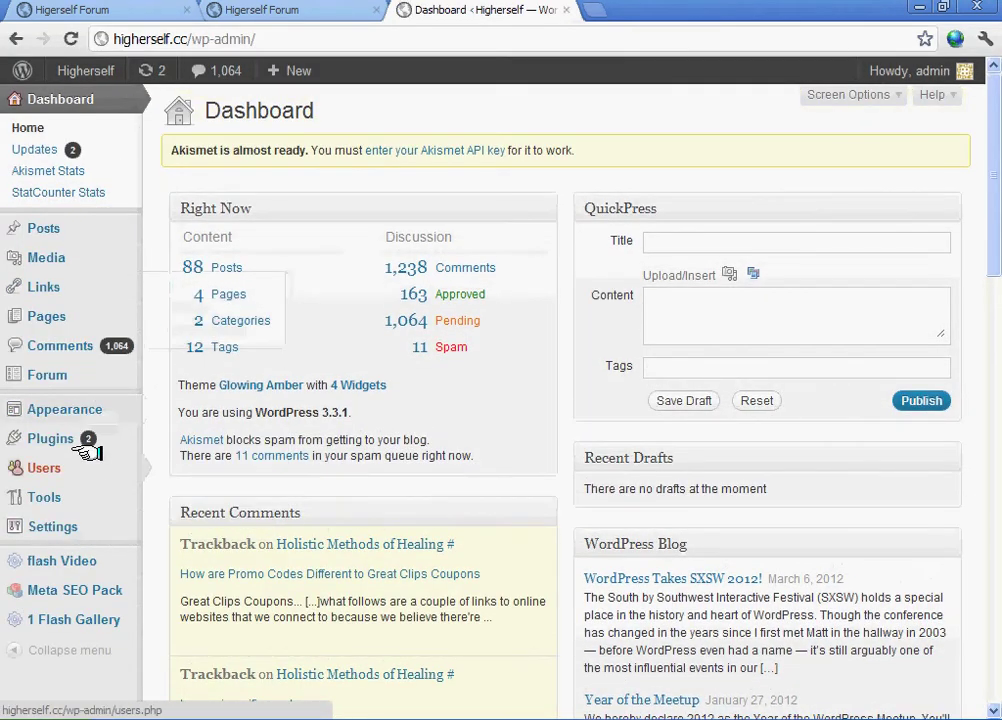
mouse_move(85, 443)
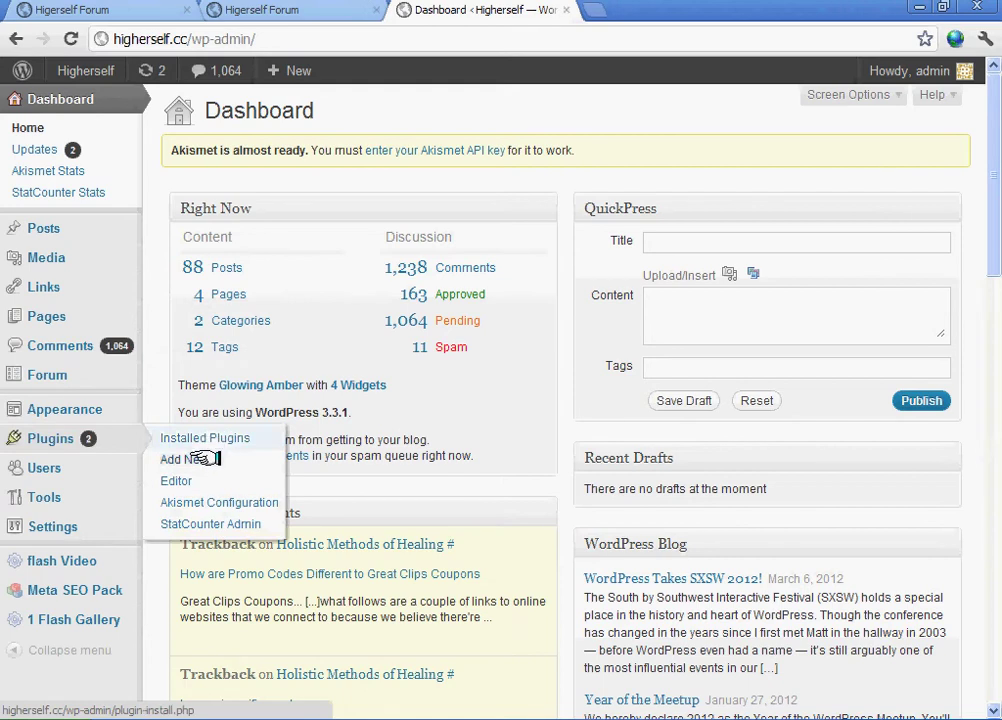
click(202, 460)
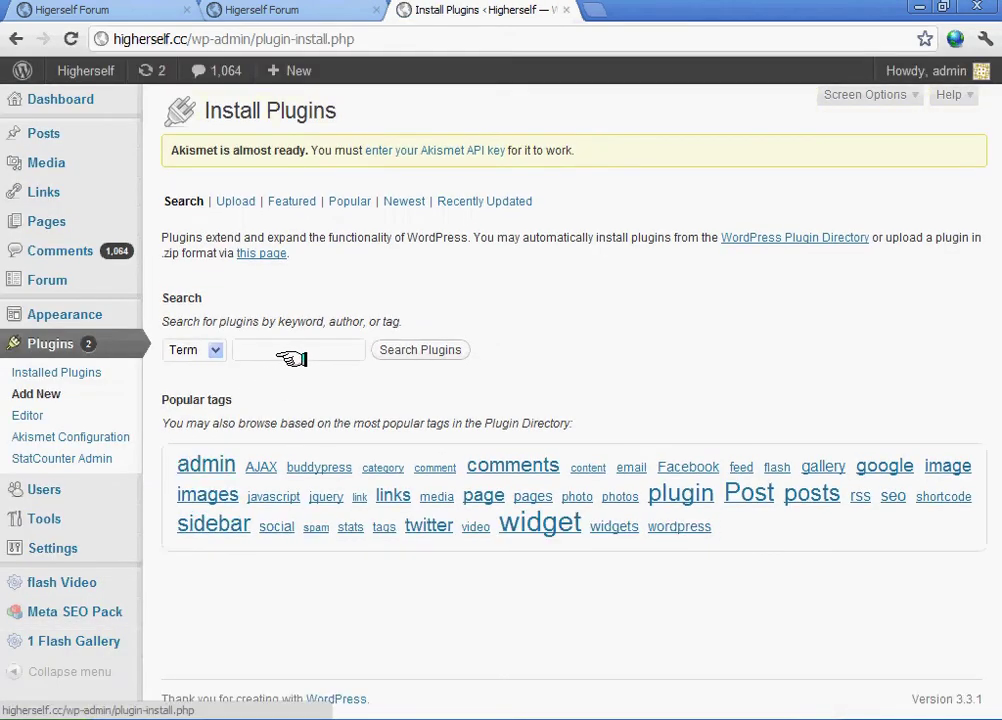
click(281, 349)
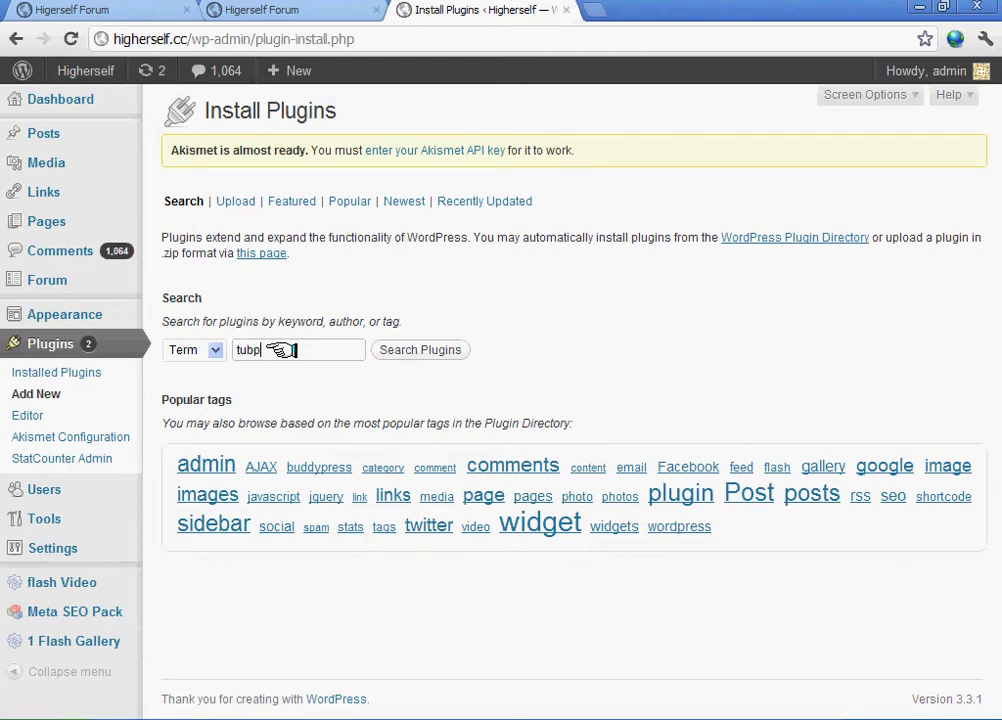
text(tubpress)
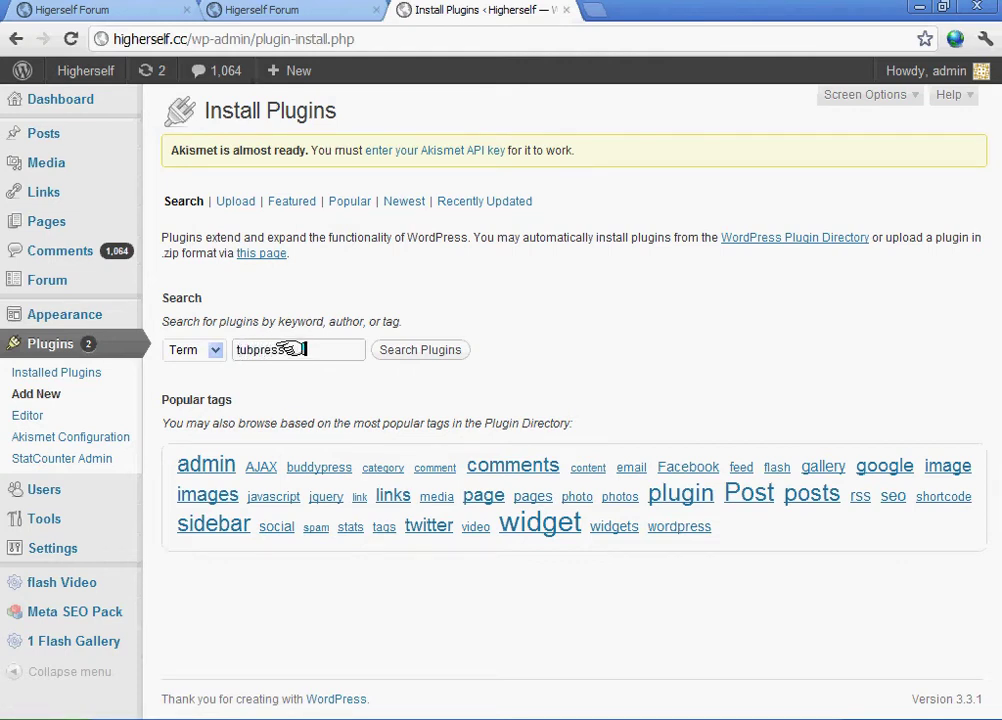
click(446, 349)
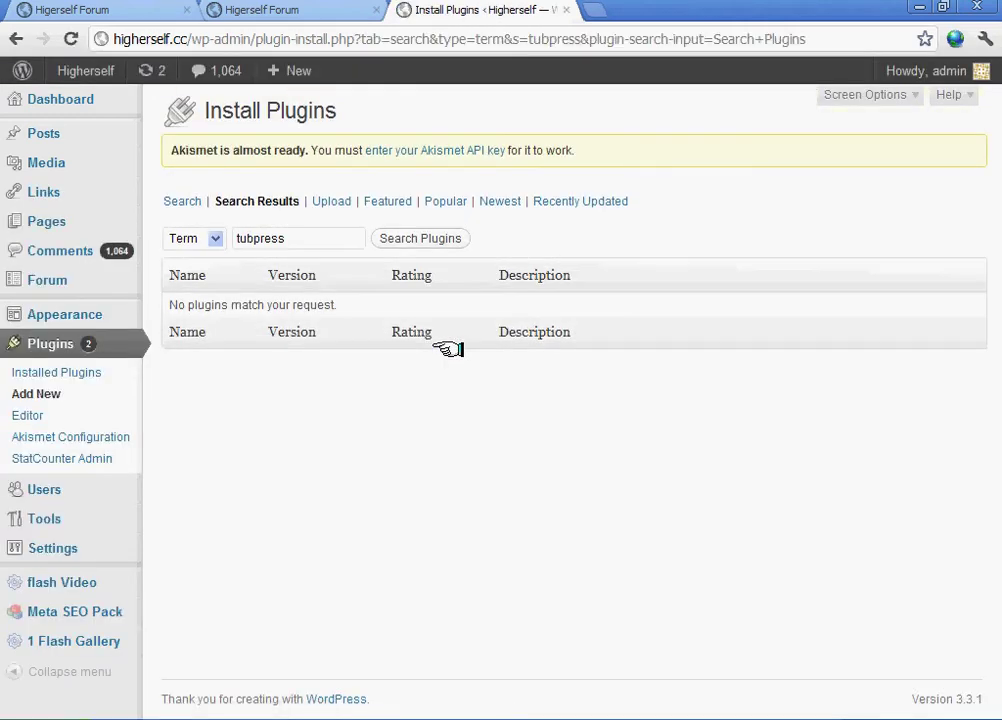
- Replace the plugin search term with "video" and run the search
click(308, 238)
key(BackSpace)
key(BackSpace)
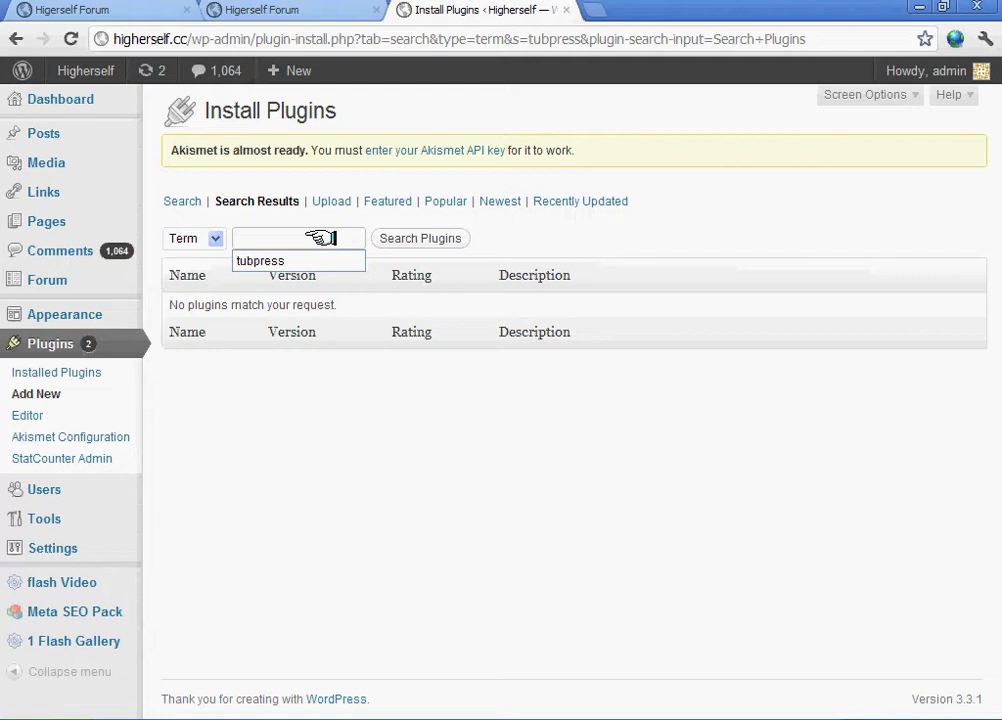
text(video)
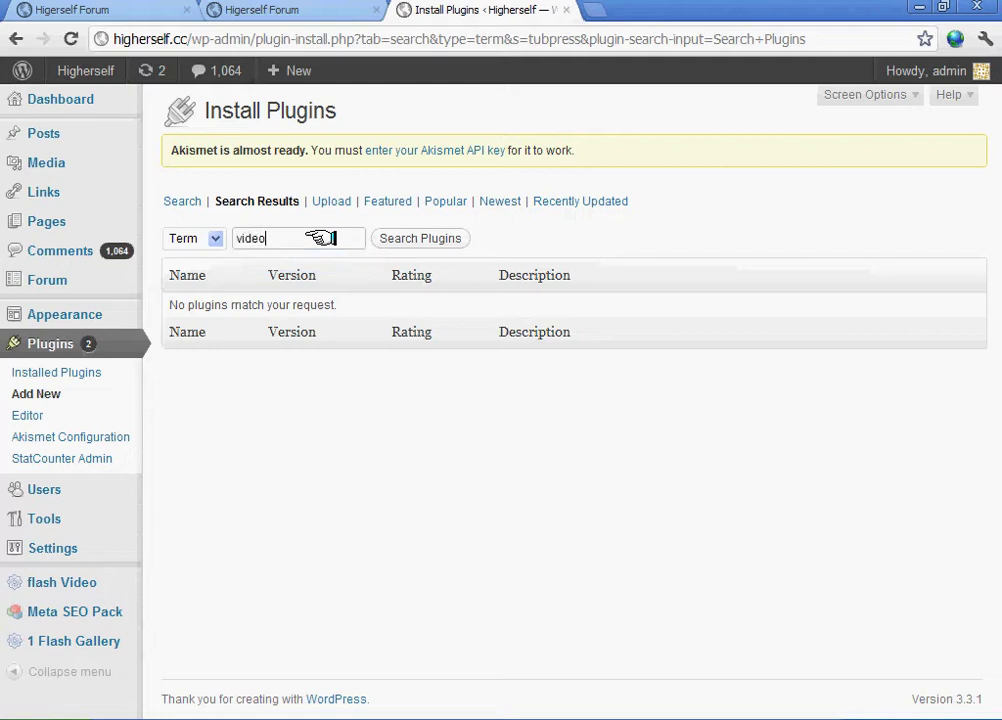
click(446, 240)
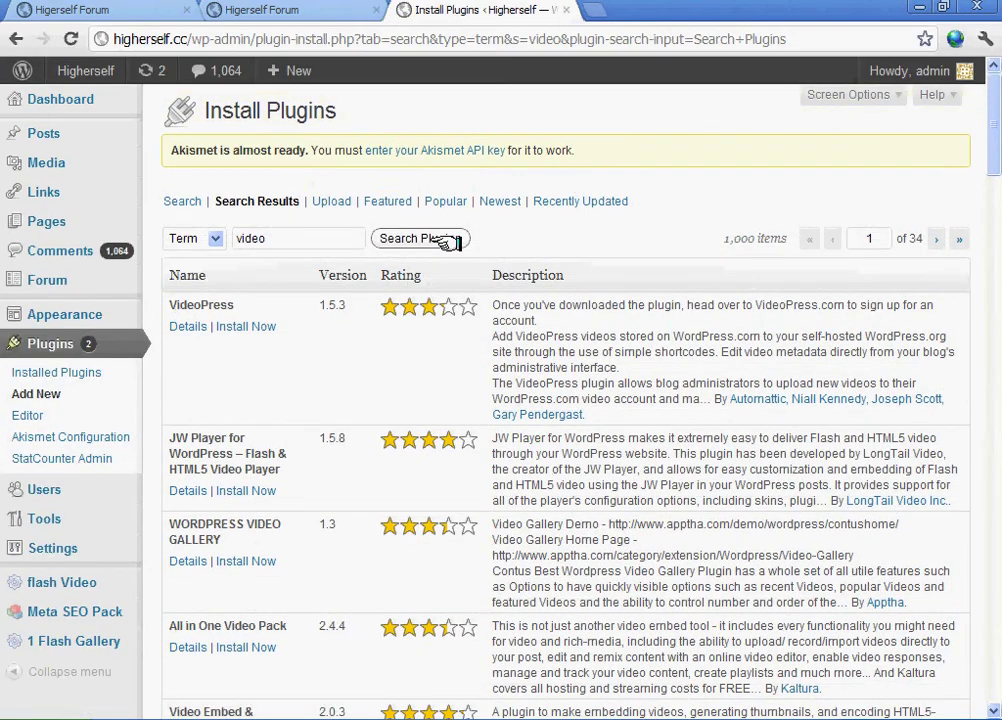
- Look through the first page of video plugin results, checking names, ratings and descriptions for a suitable gallery plugin
scroll(446, 243, down, 5)
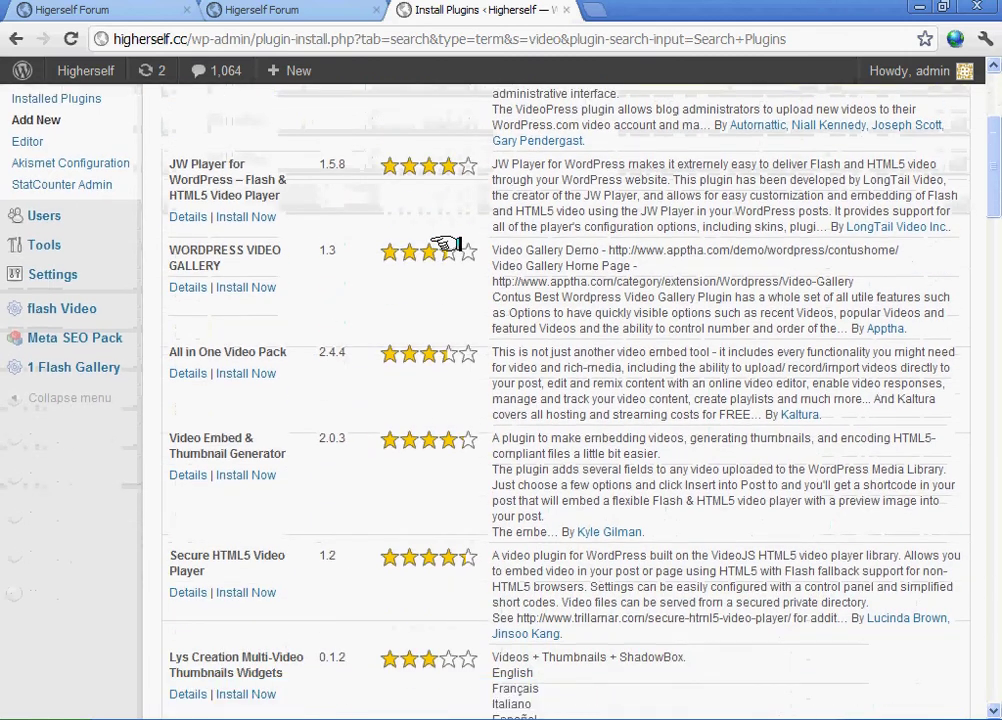
scroll(446, 243, down, 3)
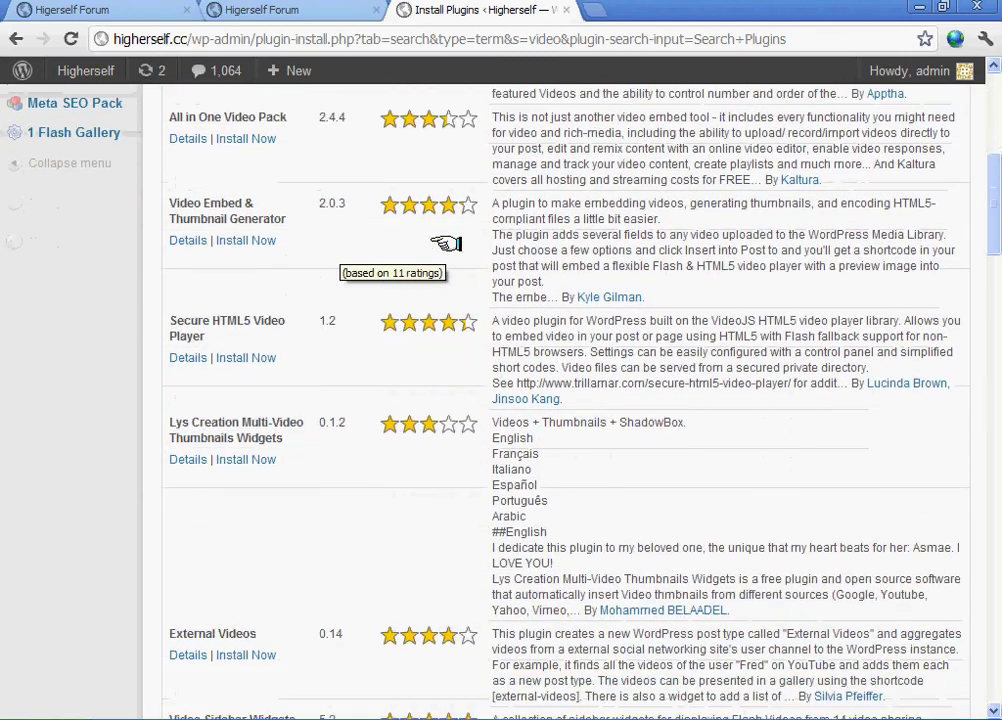
scroll(446, 243, down, 4)
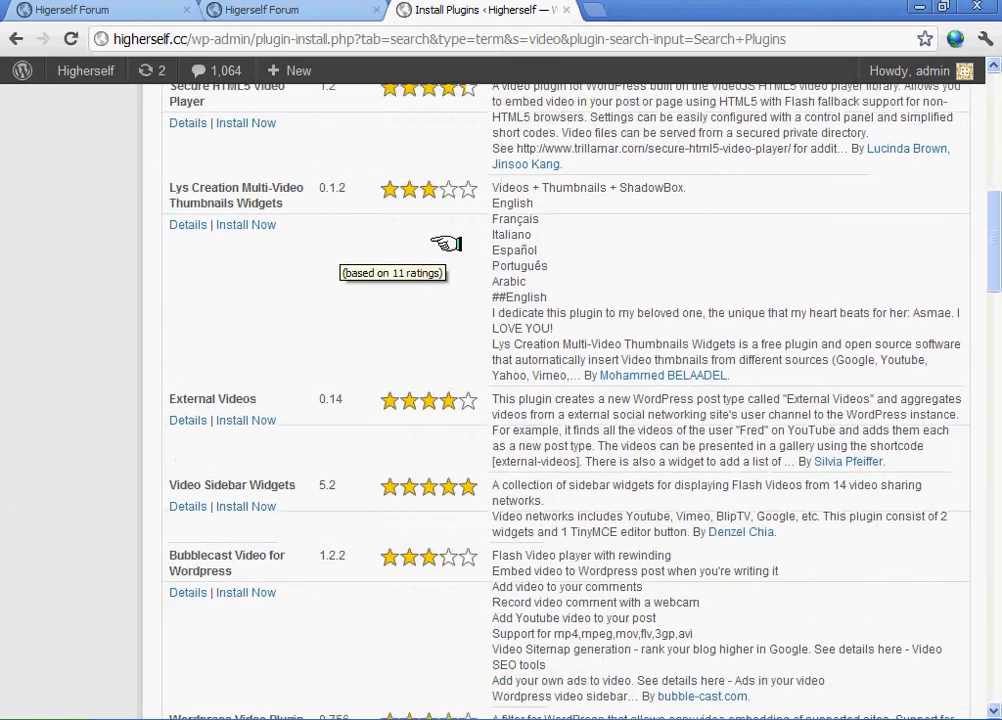
scroll(446, 243, down, 1)
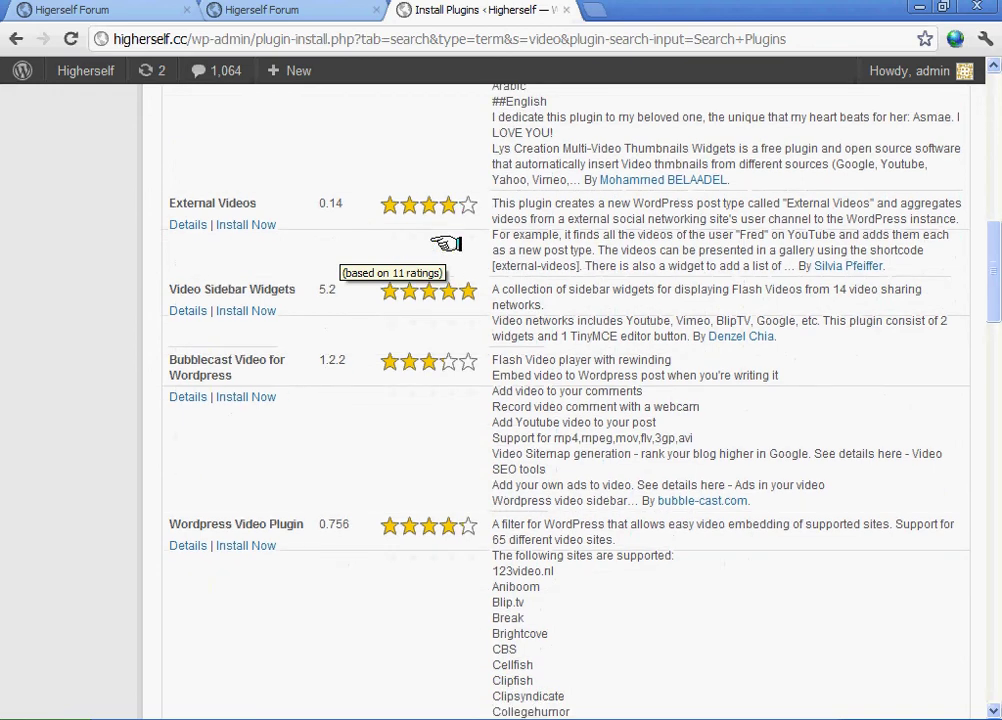
scroll(446, 243, down, 5)
scroll(446, 243, down, 4)
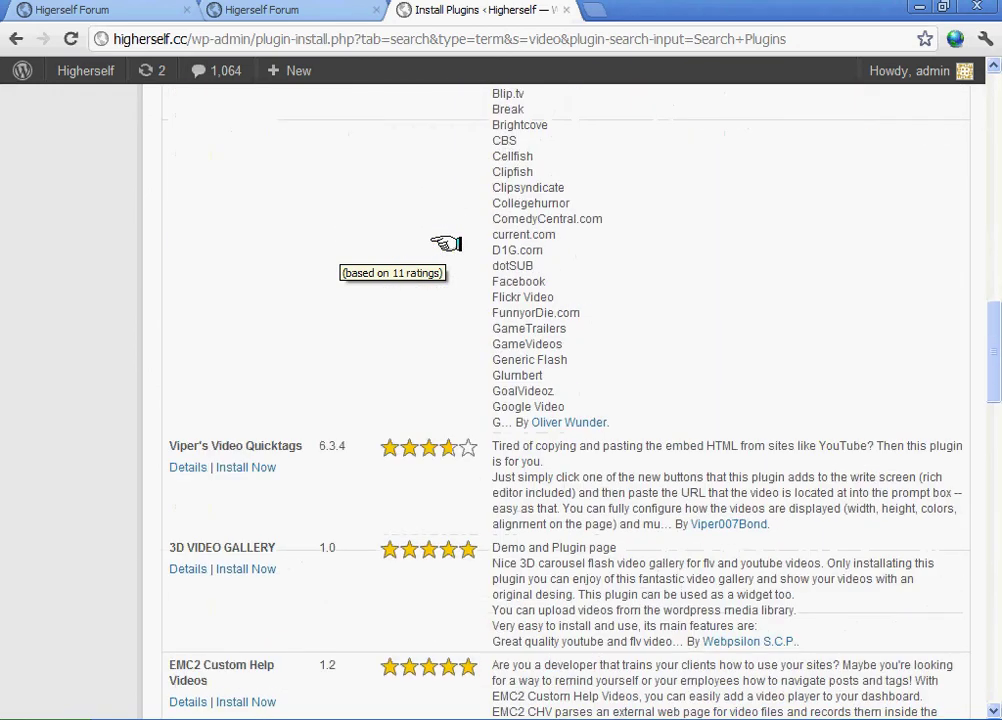
scroll(446, 243, down, 3)
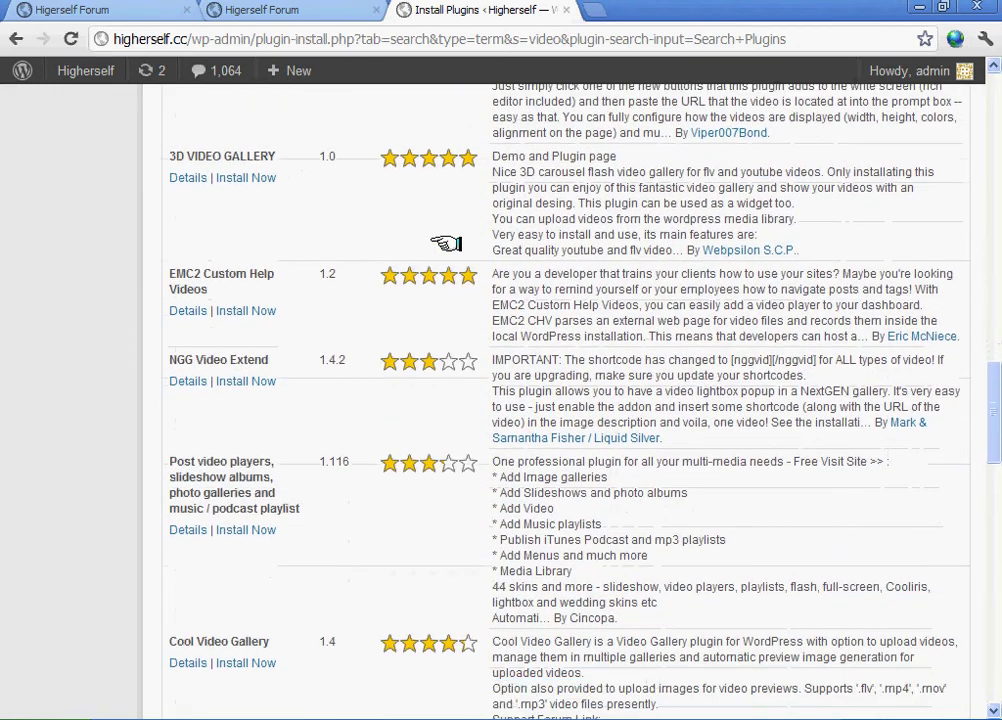
scroll(446, 243, up, 11)
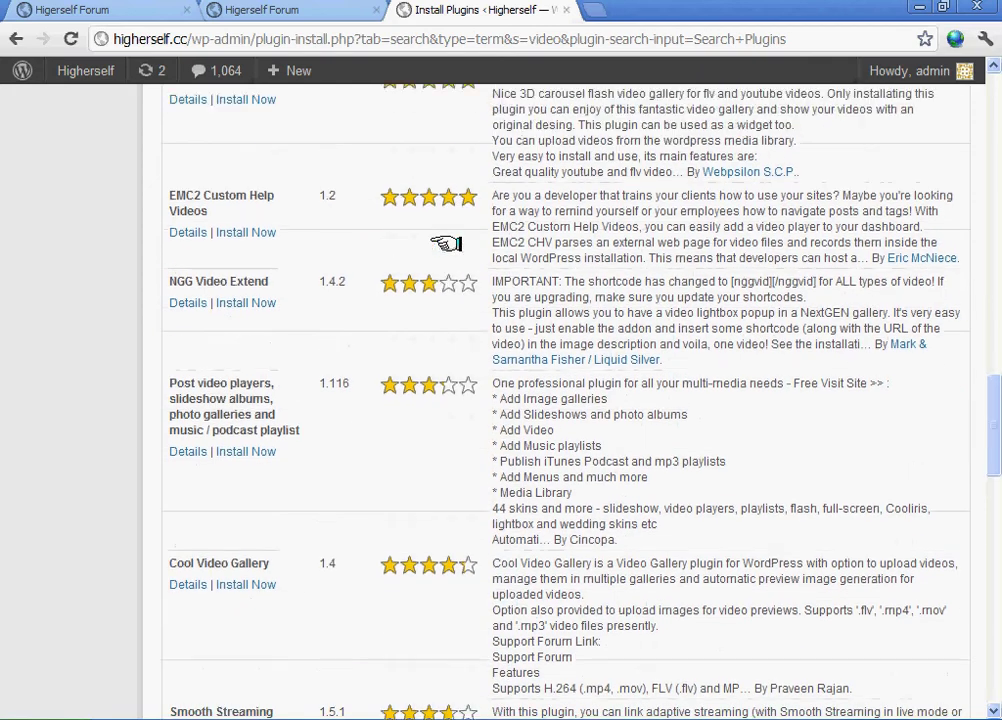
scroll(446, 243, up, 9)
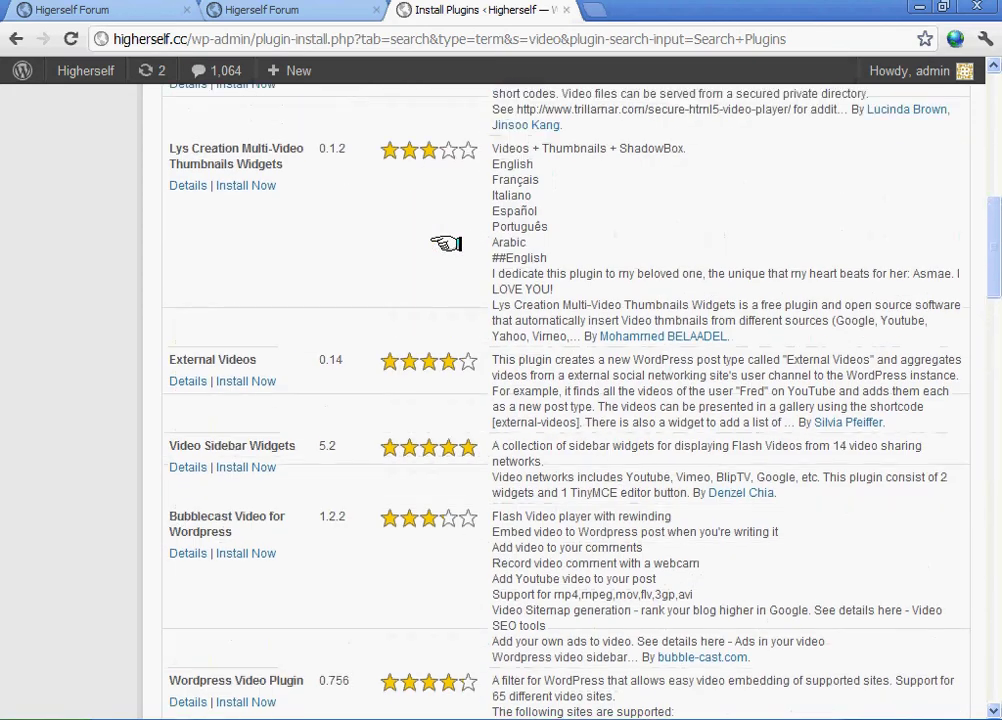
scroll(445, 245, up, 3)
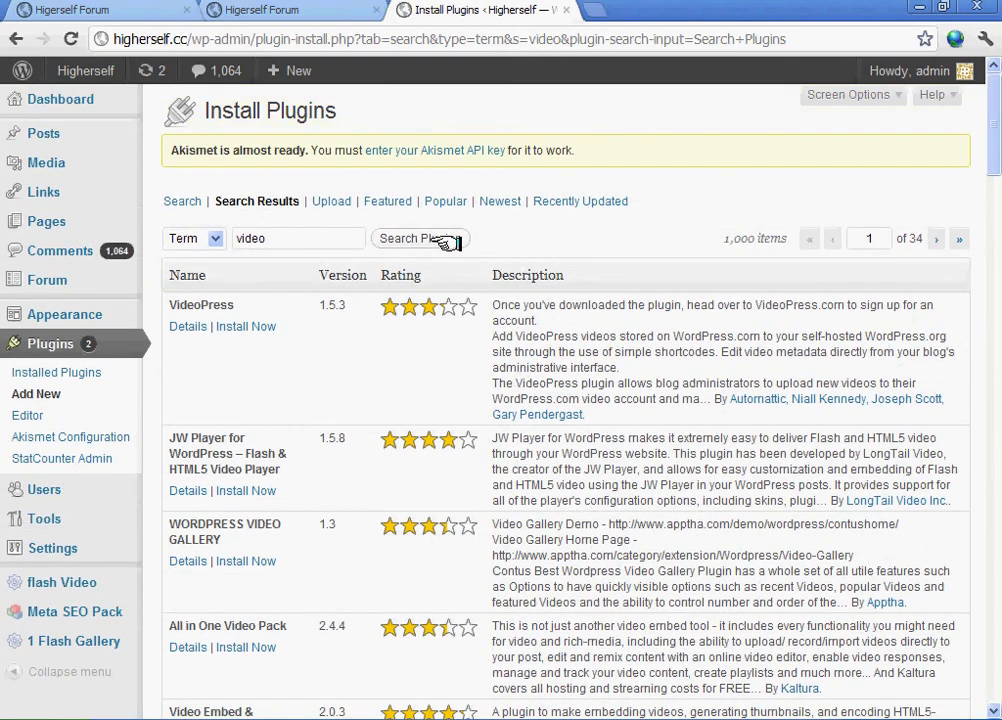
- Replace the plugin search term with "tubepress" and run the search
click(325, 240)
key(BackSpace)
key(BackSpace)
key(BackSpace)
key(BackSpace)
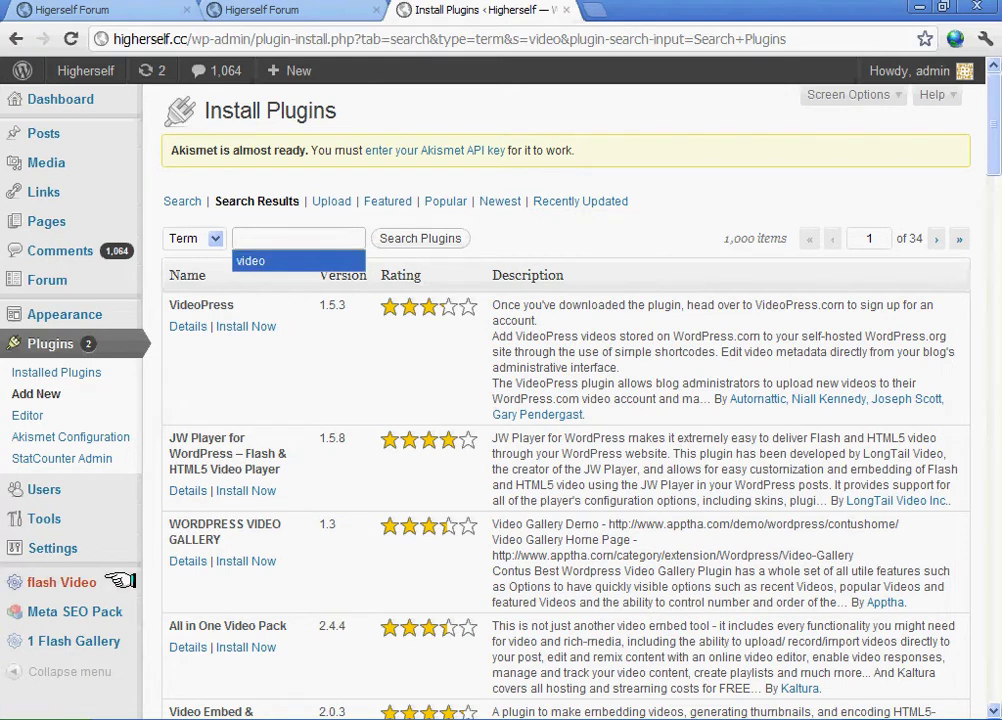
mouse_move(137, 548)
text(tube)
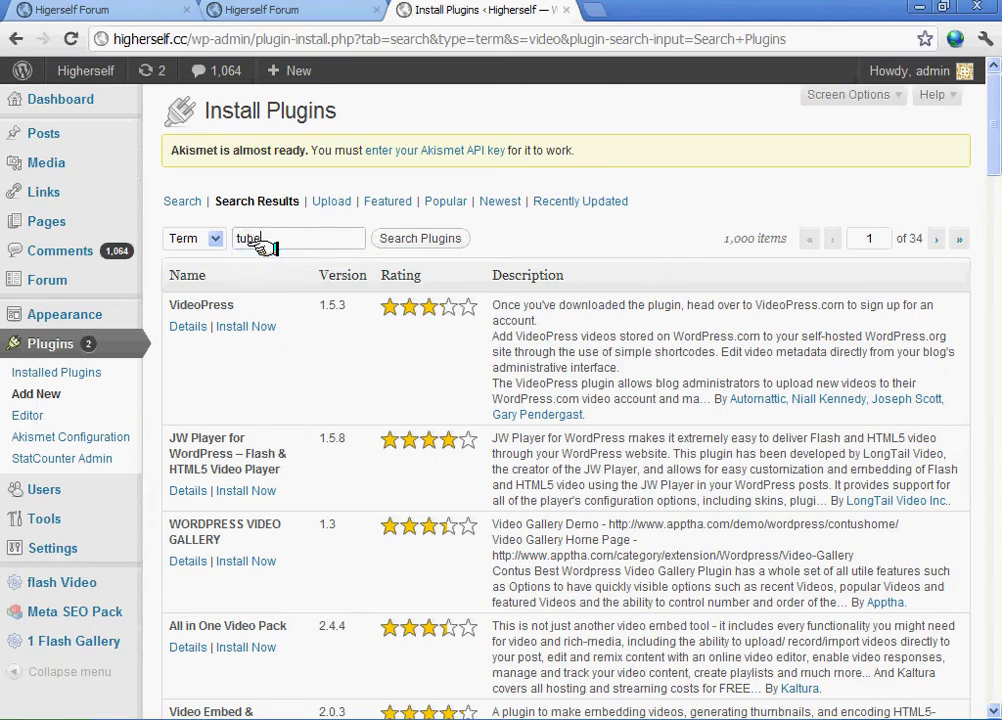
text(press)
click(412, 241)
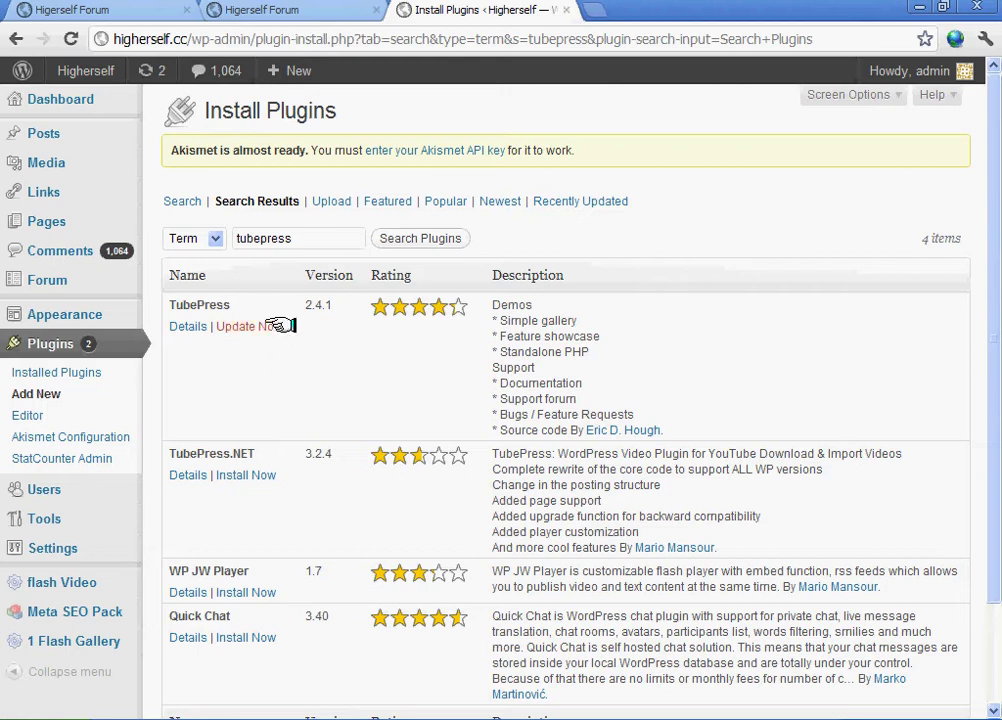
- View the TubePress plugin's details, examine the sample gallery and options screenshots, and return to the search results
click(180, 326)
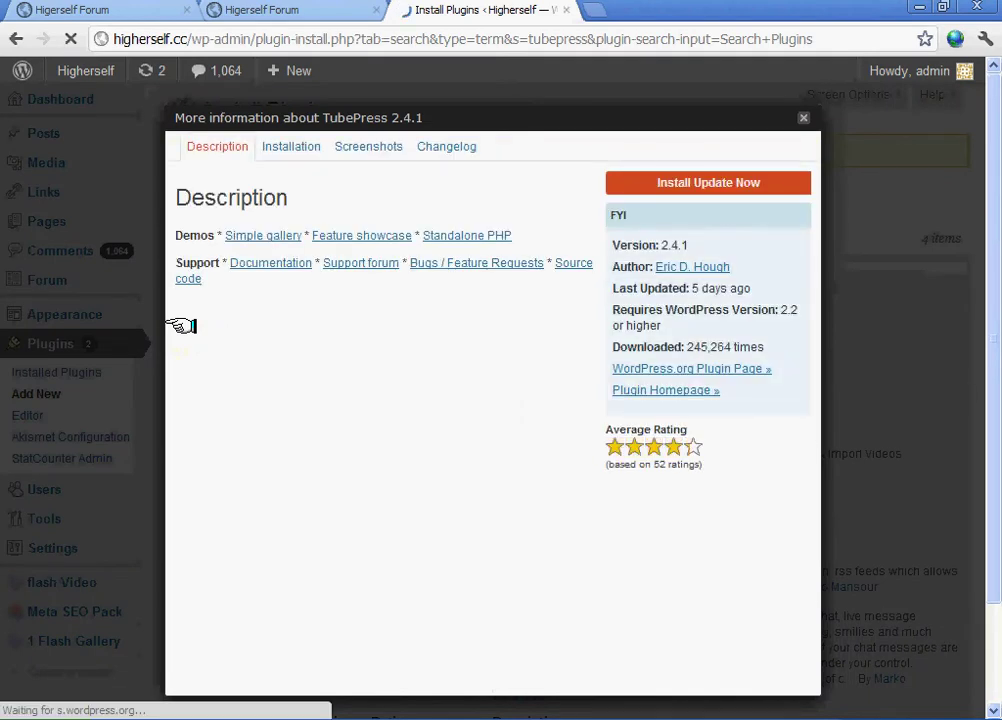
click(376, 147)
scroll(527, 455, down, 1)
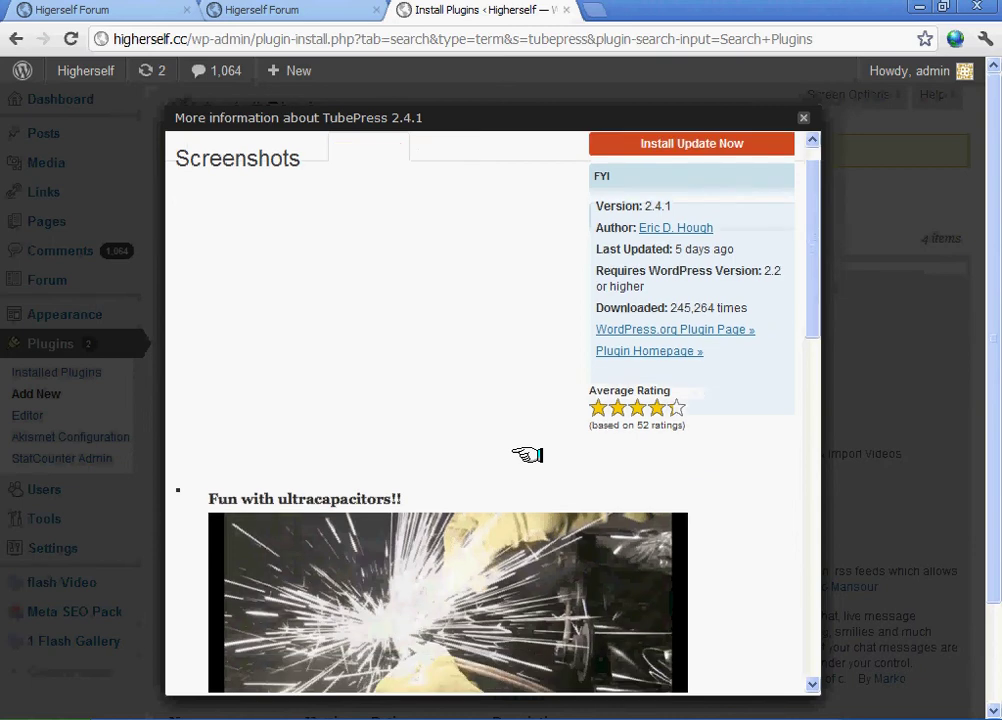
scroll(527, 455, down, 5)
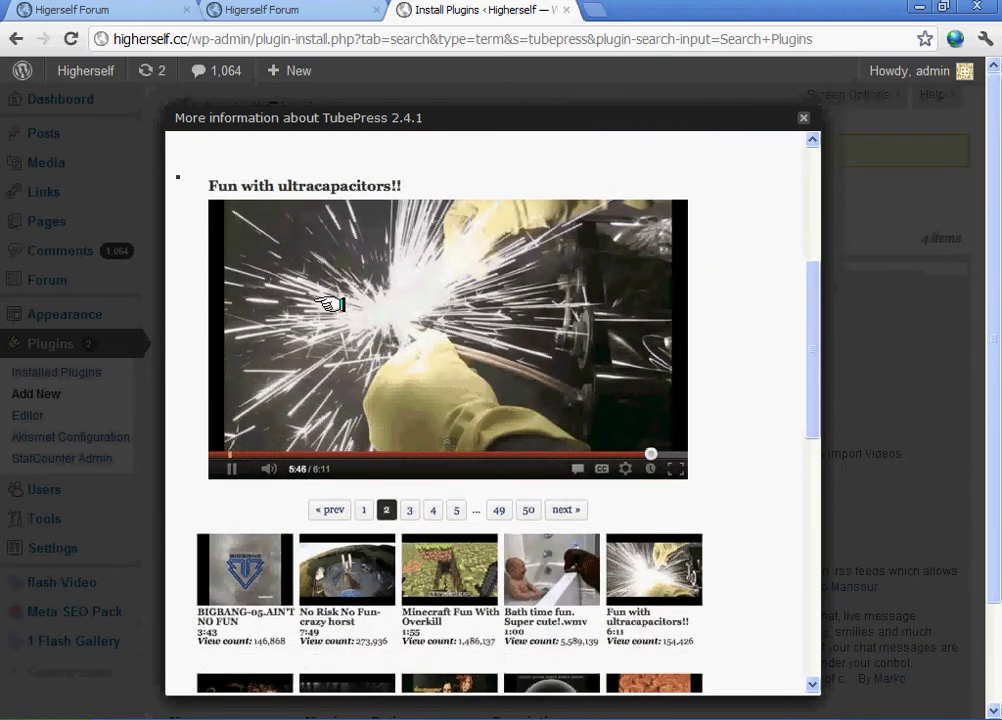
scroll(376, 360, down, 3)
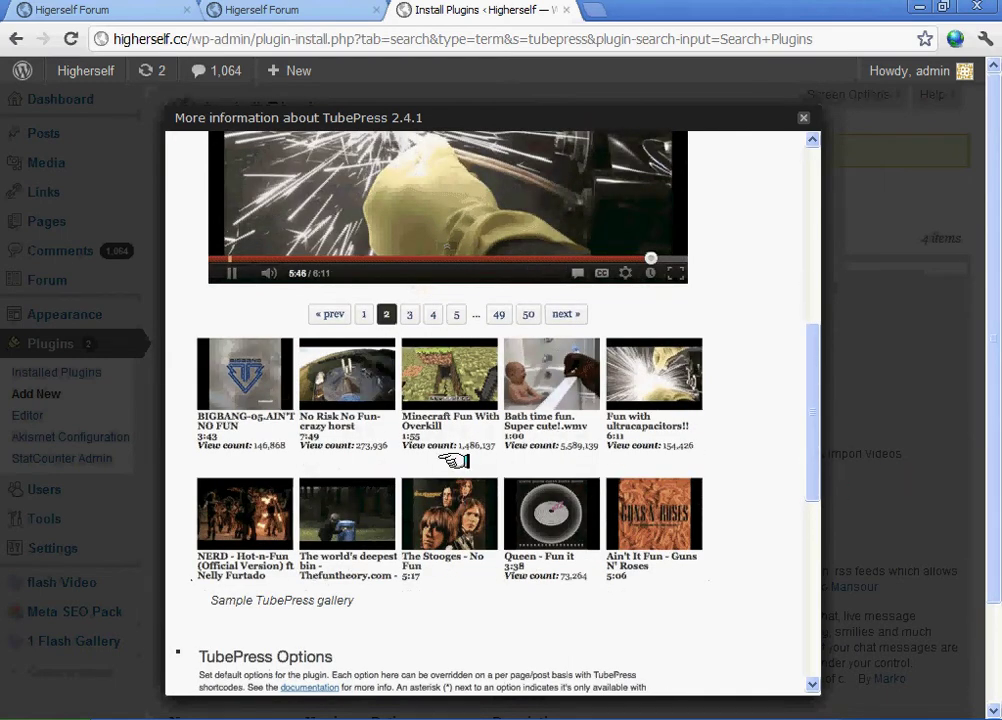
scroll(453, 460, down, 6)
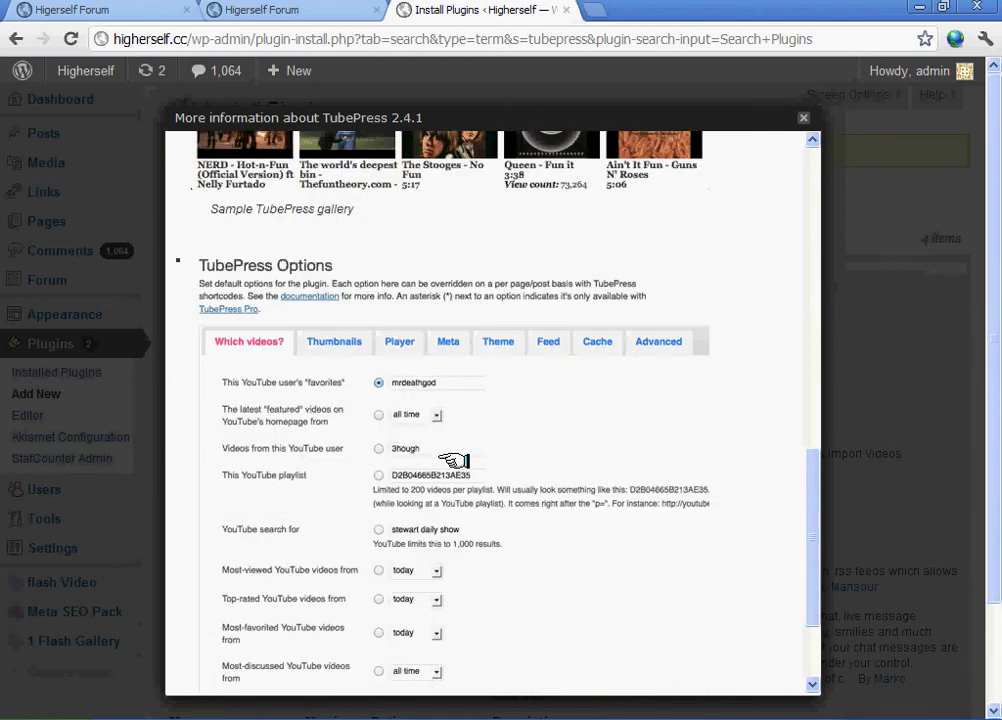
scroll(453, 460, down, 4)
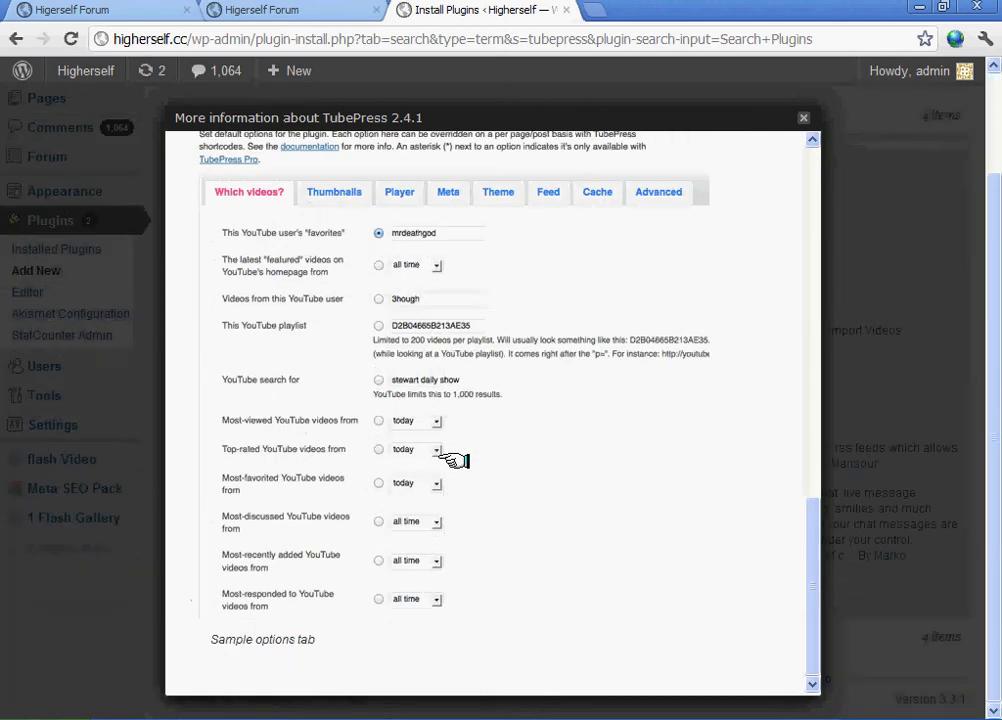
scroll(453, 460, up, 15)
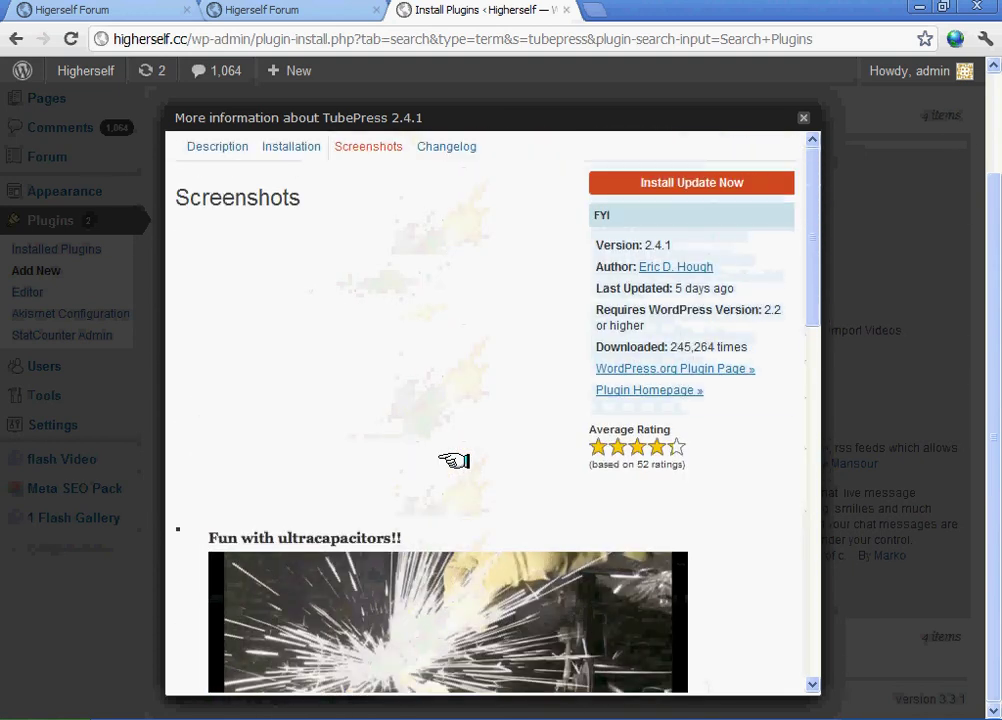
scroll(453, 460, down, 1)
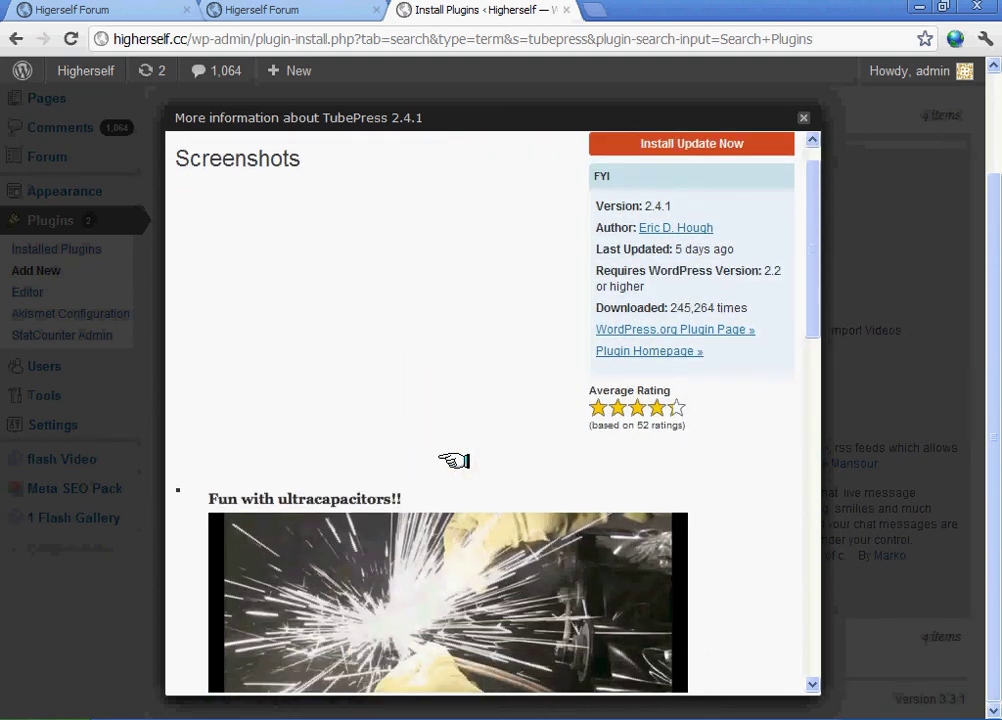
scroll(453, 460, down, 20)
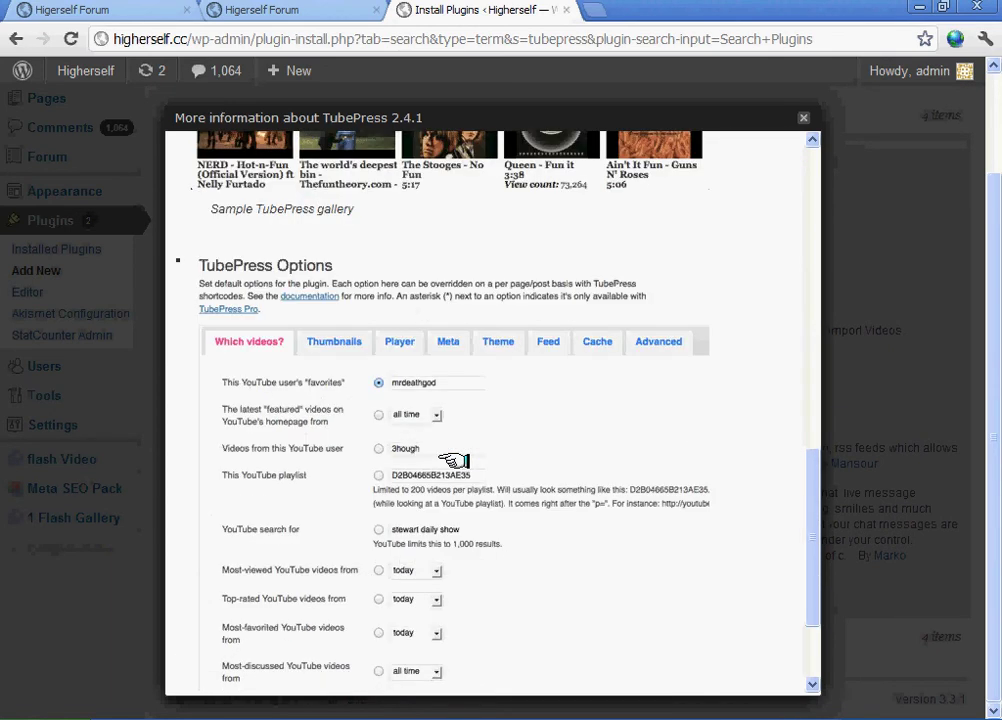
scroll(453, 460, up, 20)
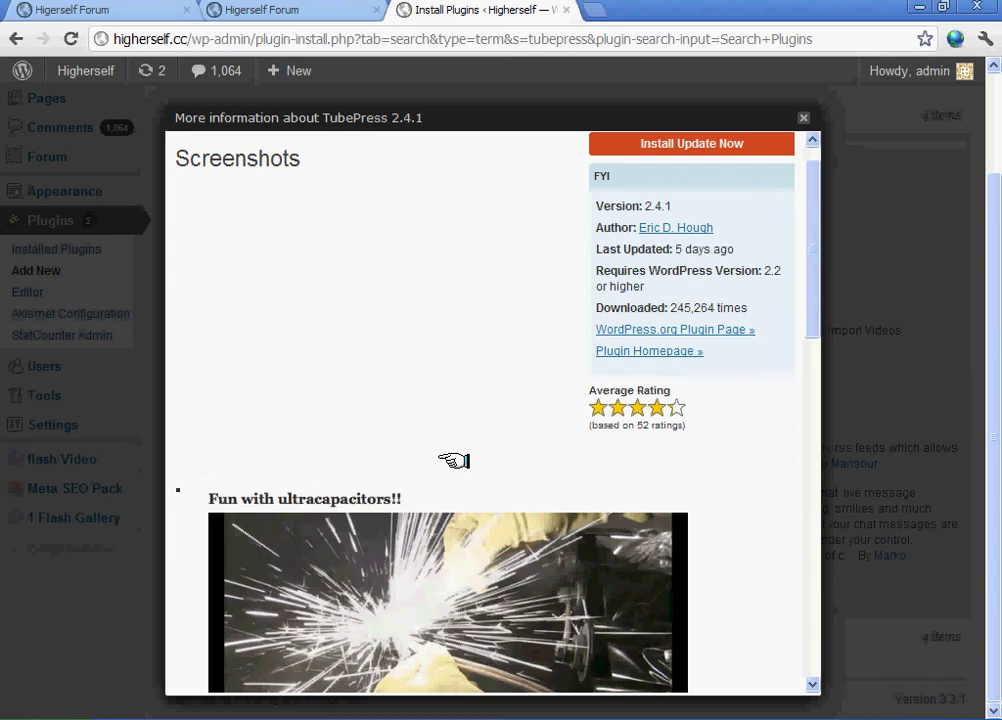
click(801, 119)
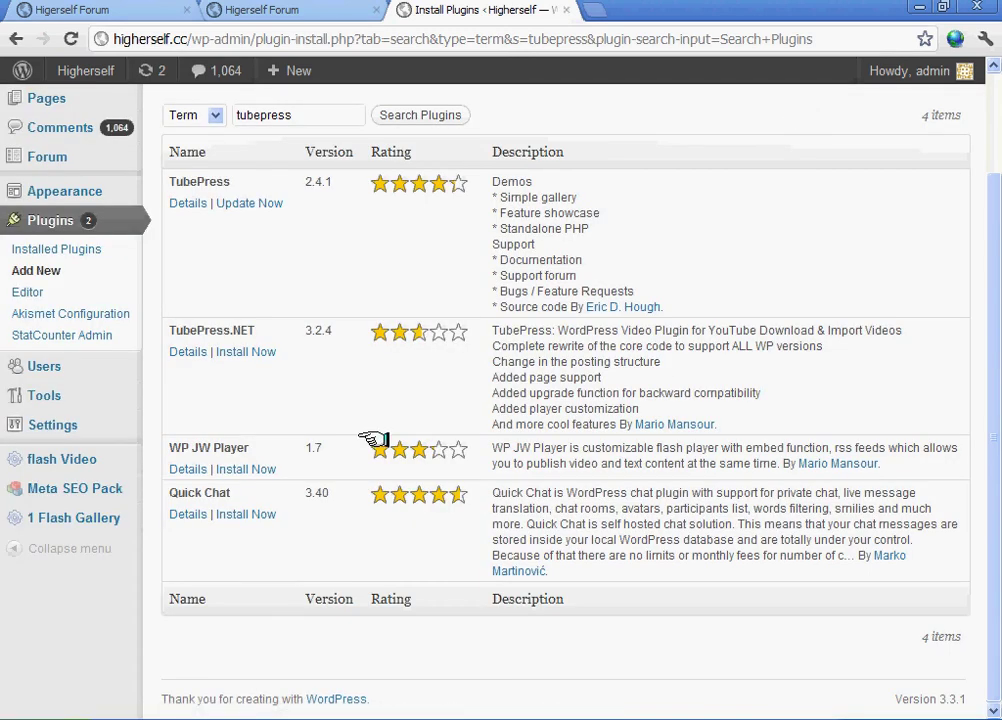
scroll(373, 440, up, 3)
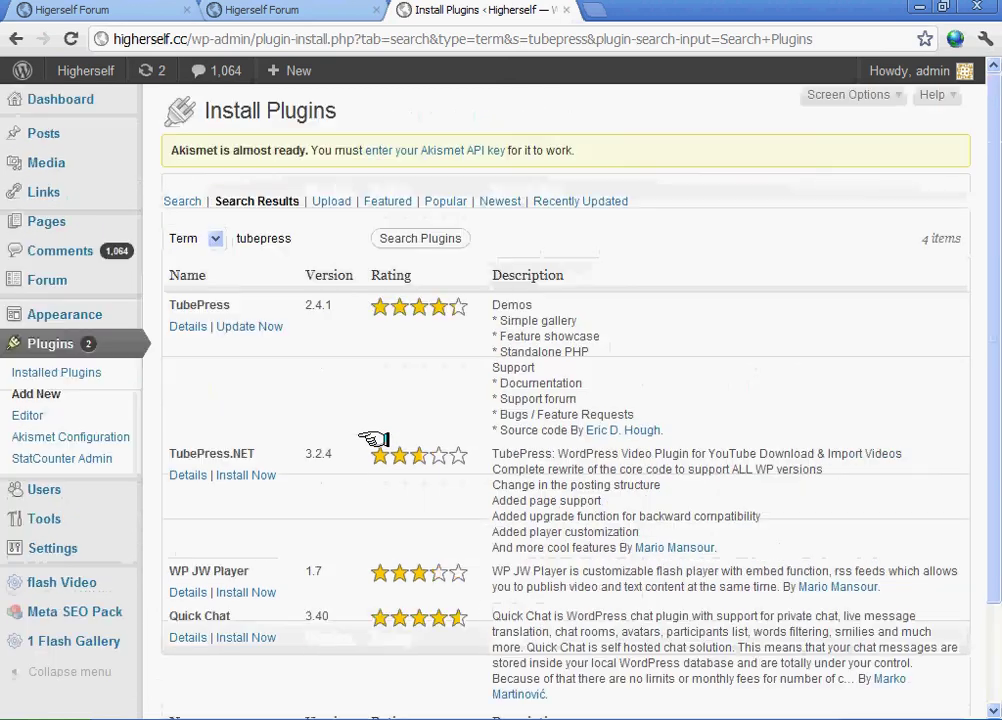